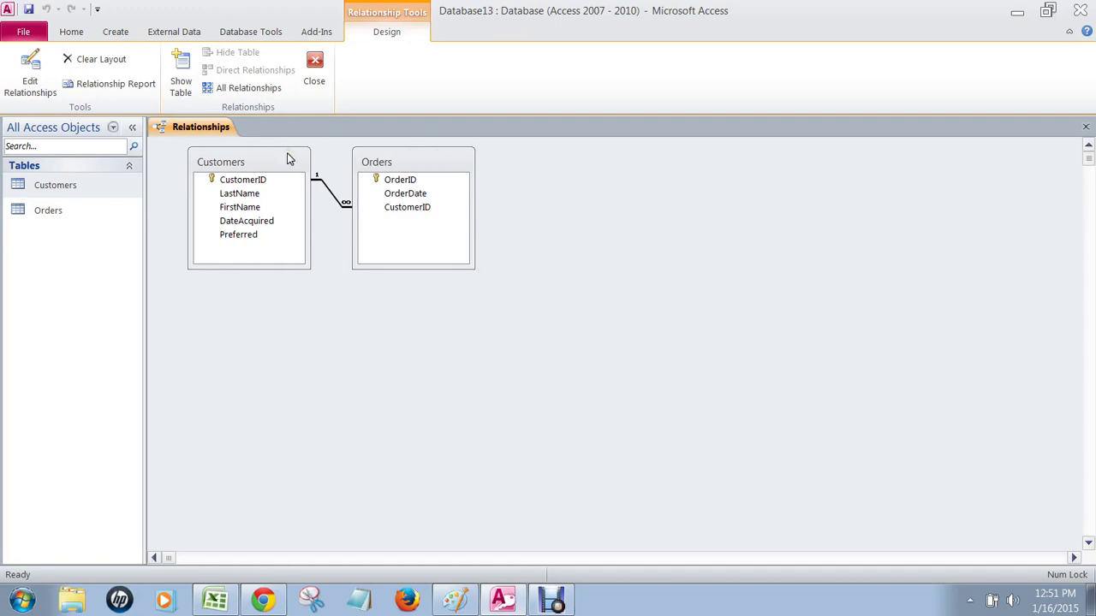
left_click(308, 220)
left_click(372, 178)
left_click(406, 224)
left_click_drag(409, 209, 514, 236)
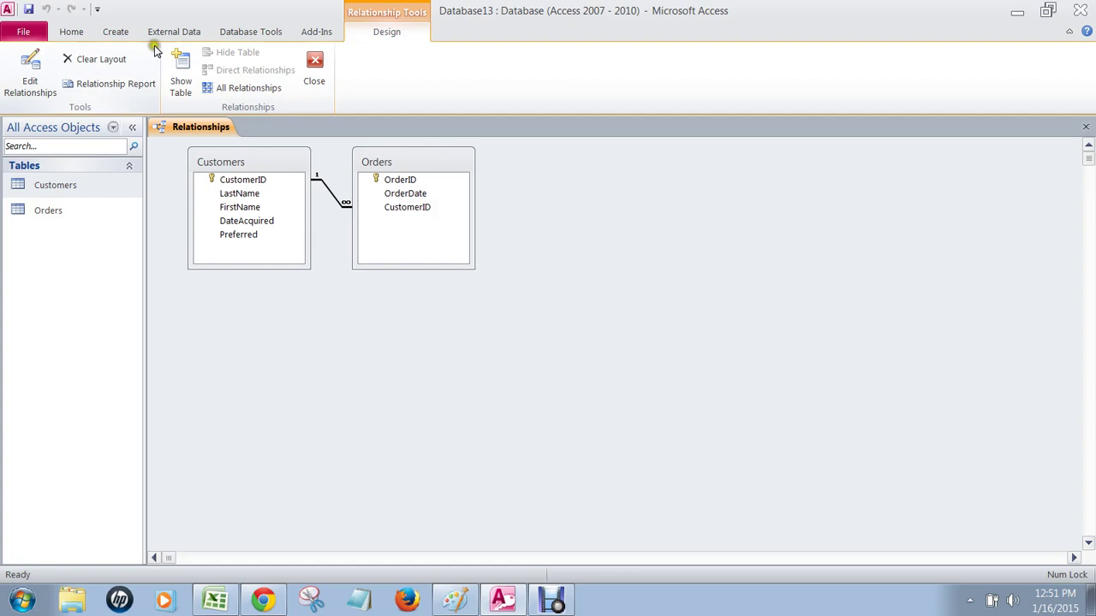
Start a new table in Design view and add a ProductID field with the AutoNumber data type
left_click(114, 32)
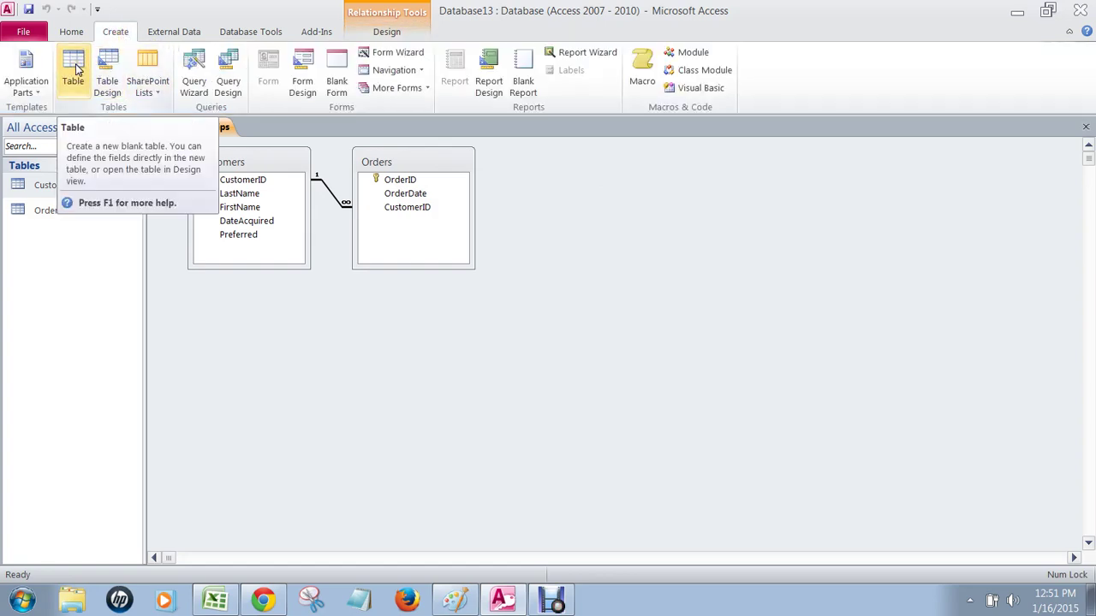
left_click(107, 67)
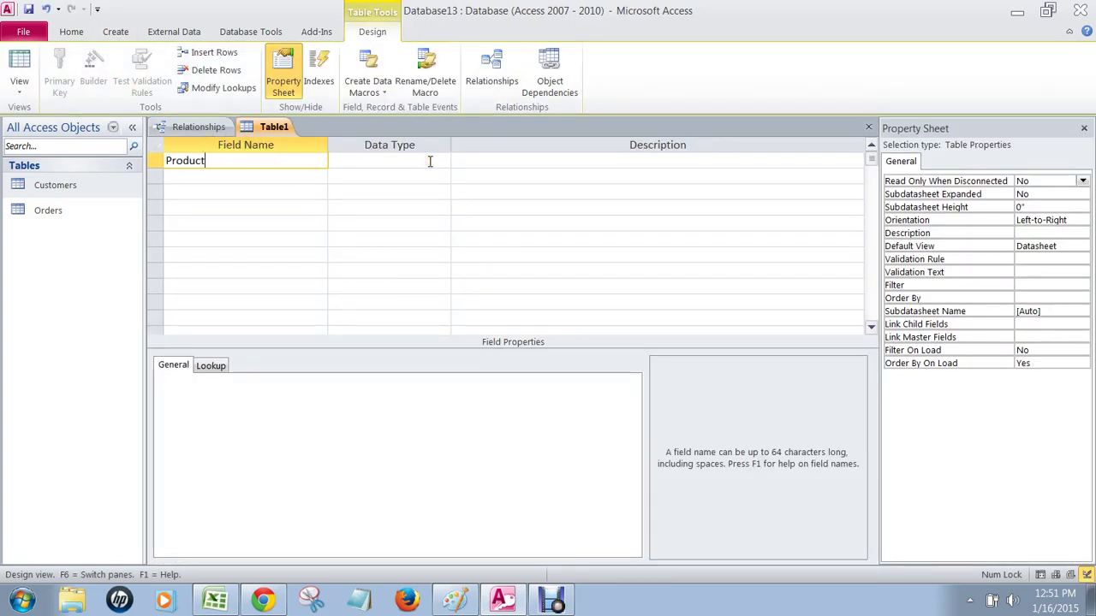
type("ProductID")
left_click(430, 161)
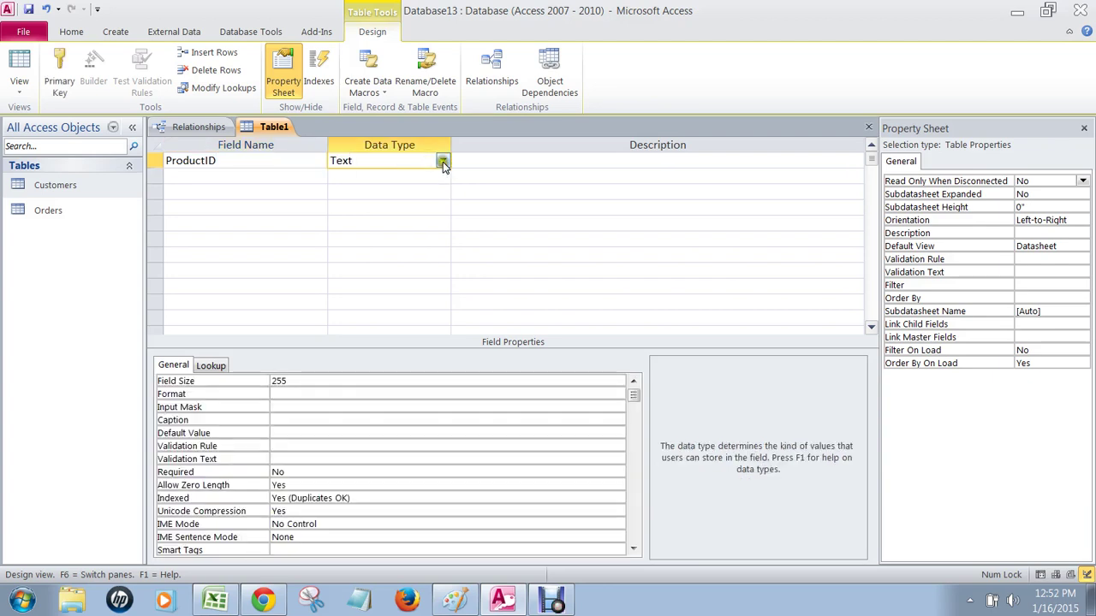
left_click(442, 161)
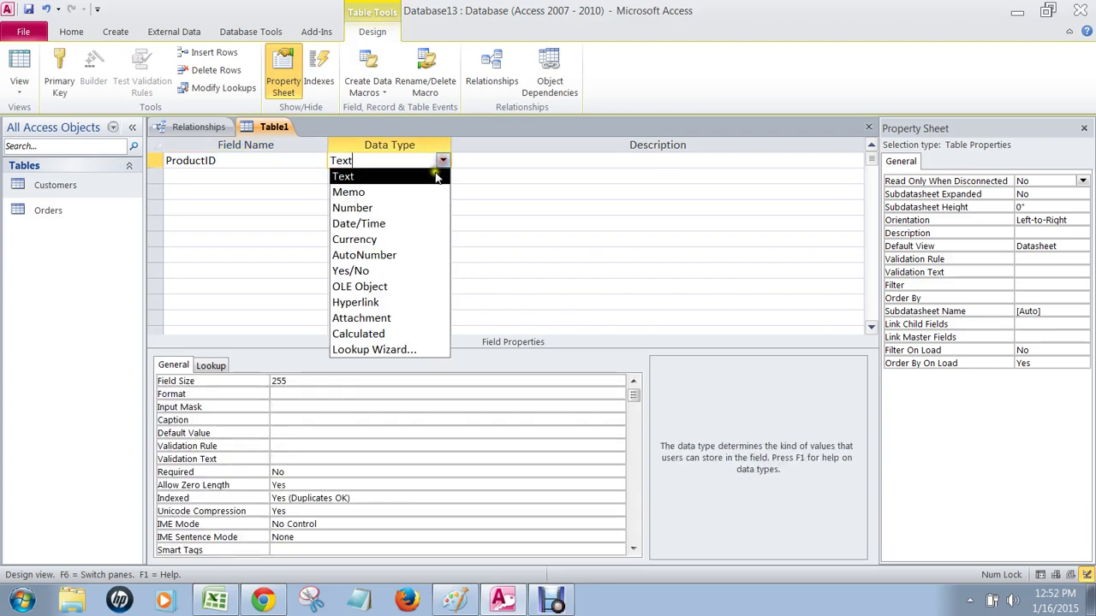
left_click(411, 255)
Add a ProductDescription field with the Text data type below ProductID
left_click(239, 176)
type("ProductDescription")
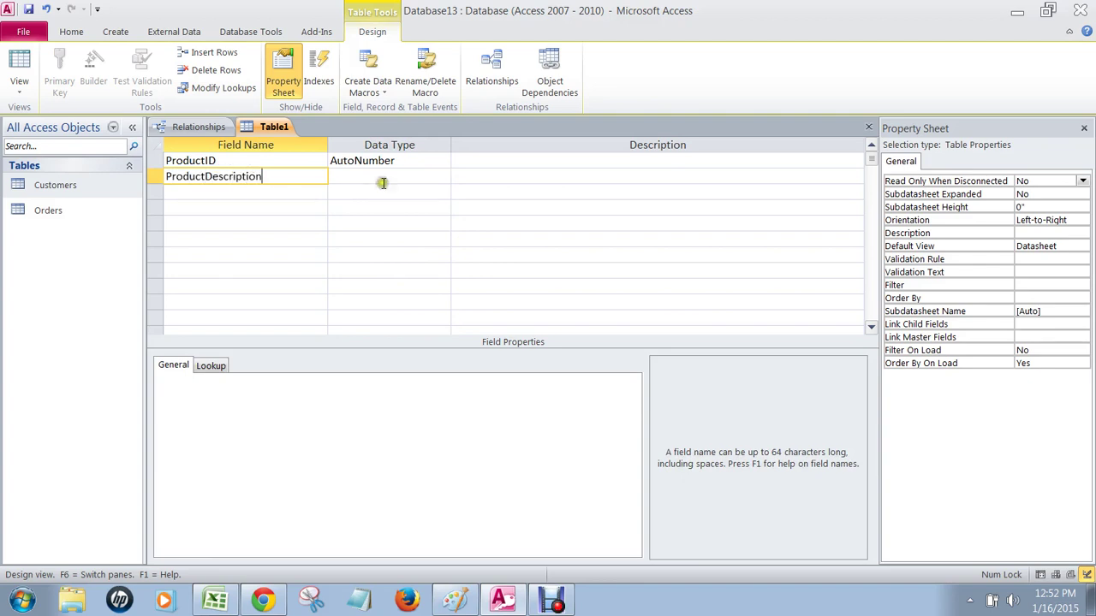
left_click(379, 178)
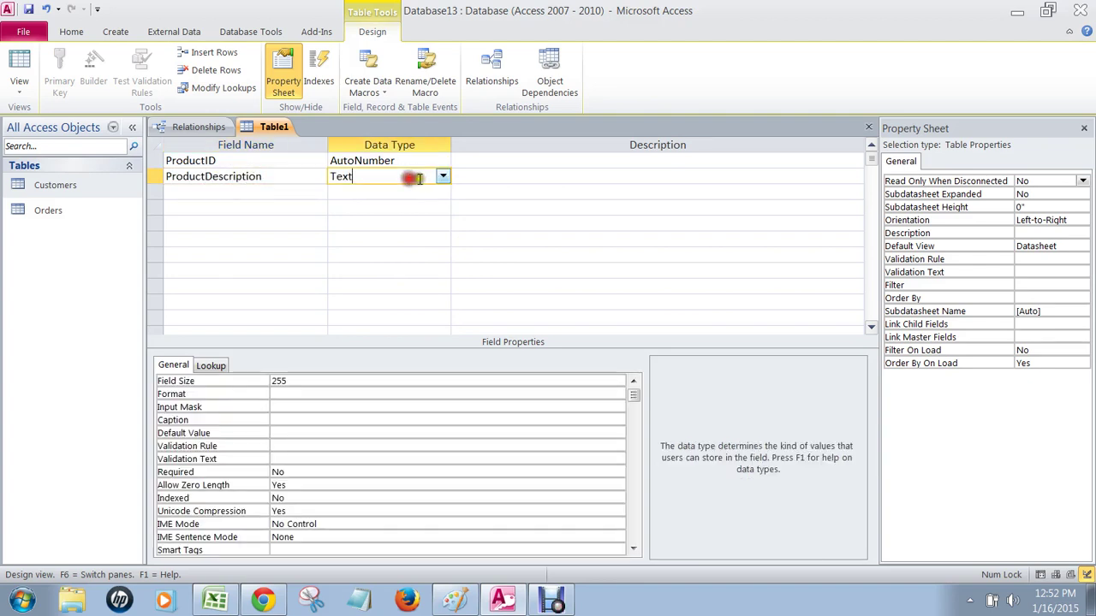
left_click(440, 177)
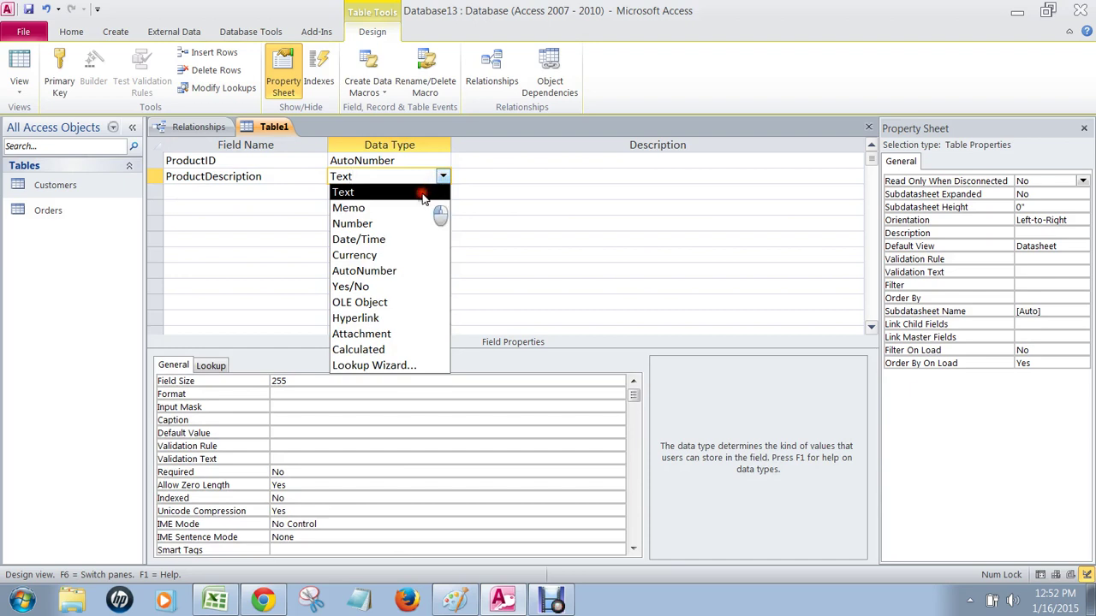
left_click(422, 192)
left_click(259, 192)
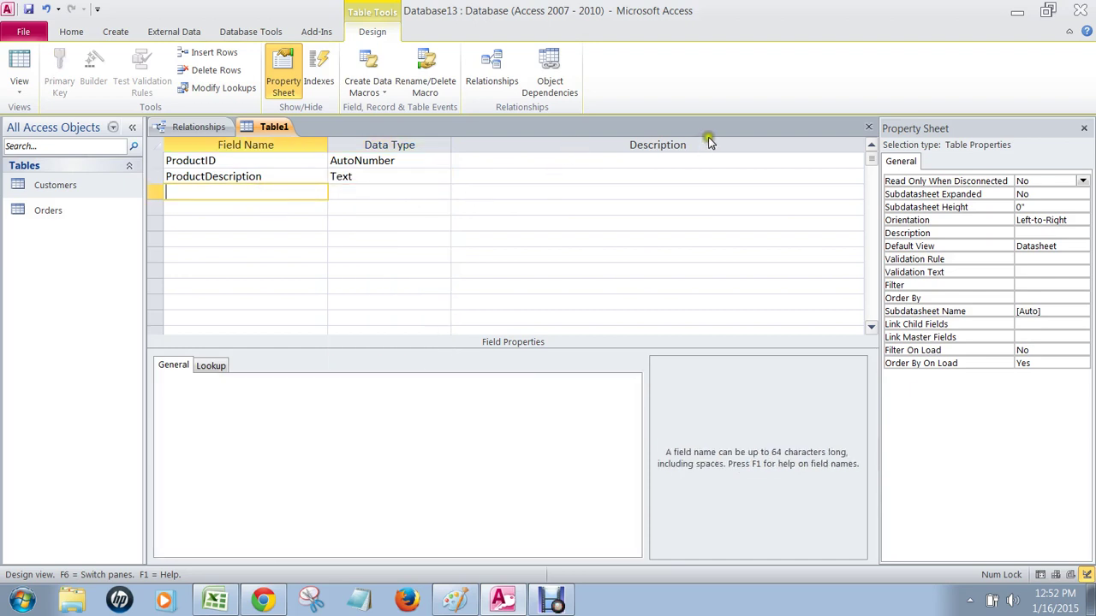
Close the new table, saving it as Products and letting Access create the primary key
left_click(866, 129)
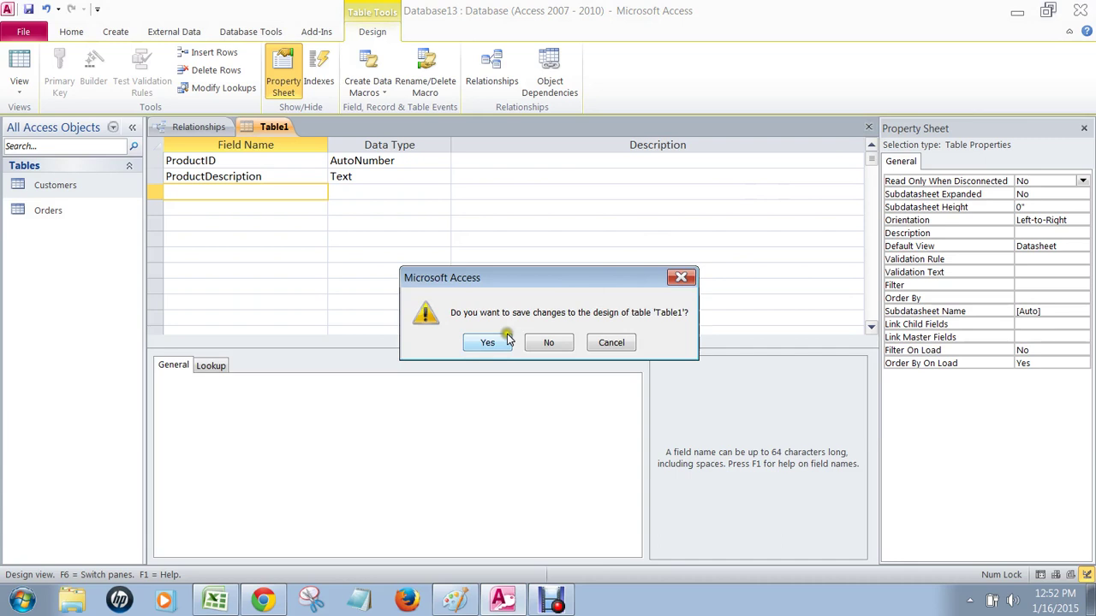
left_click(485, 341)
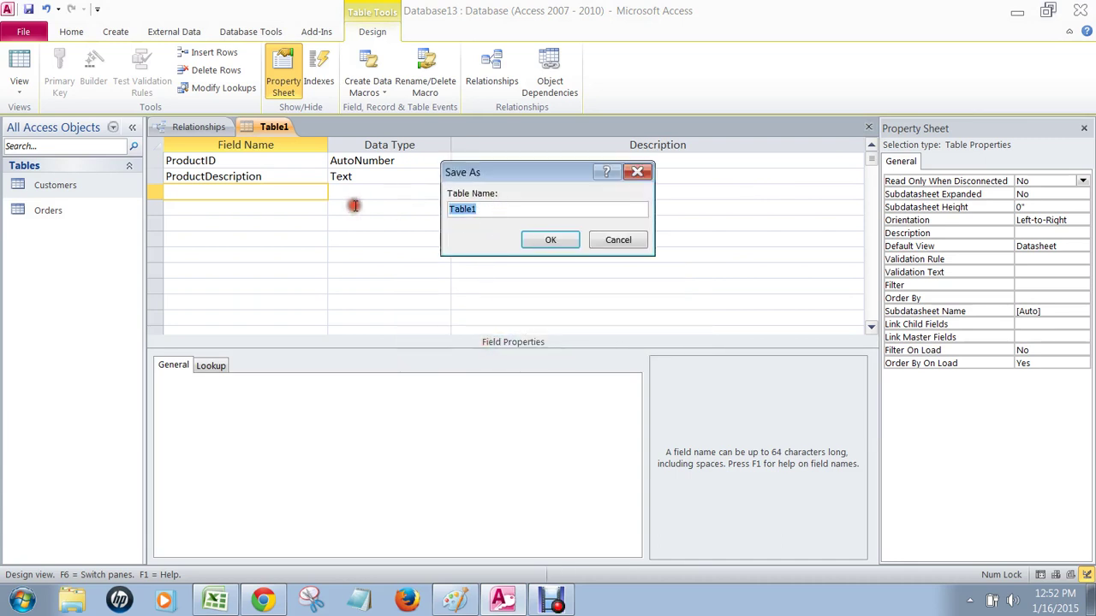
type("Products")
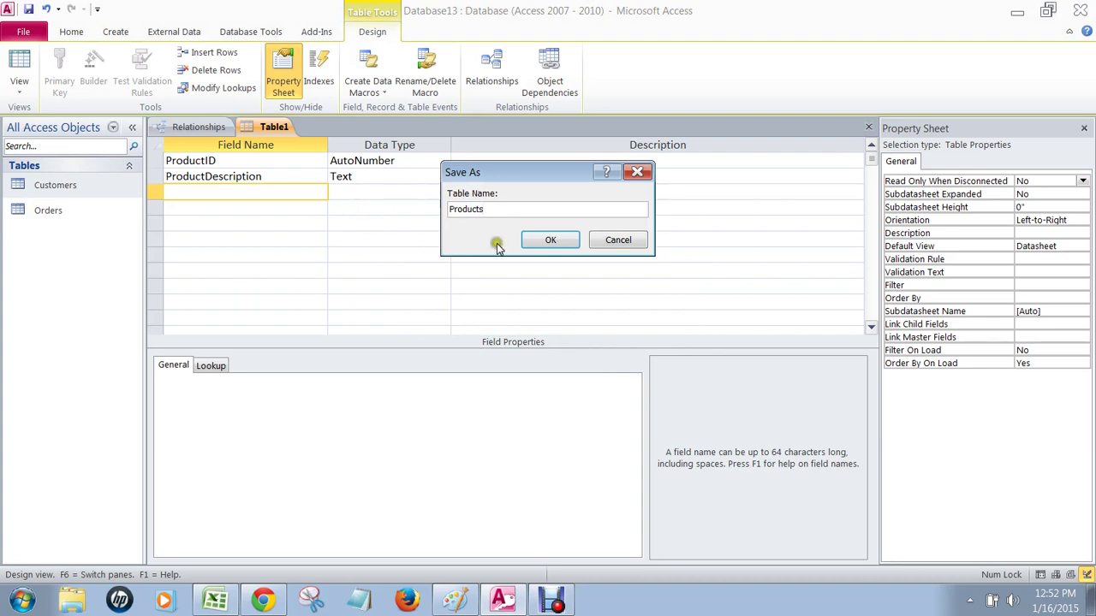
left_click(540, 241)
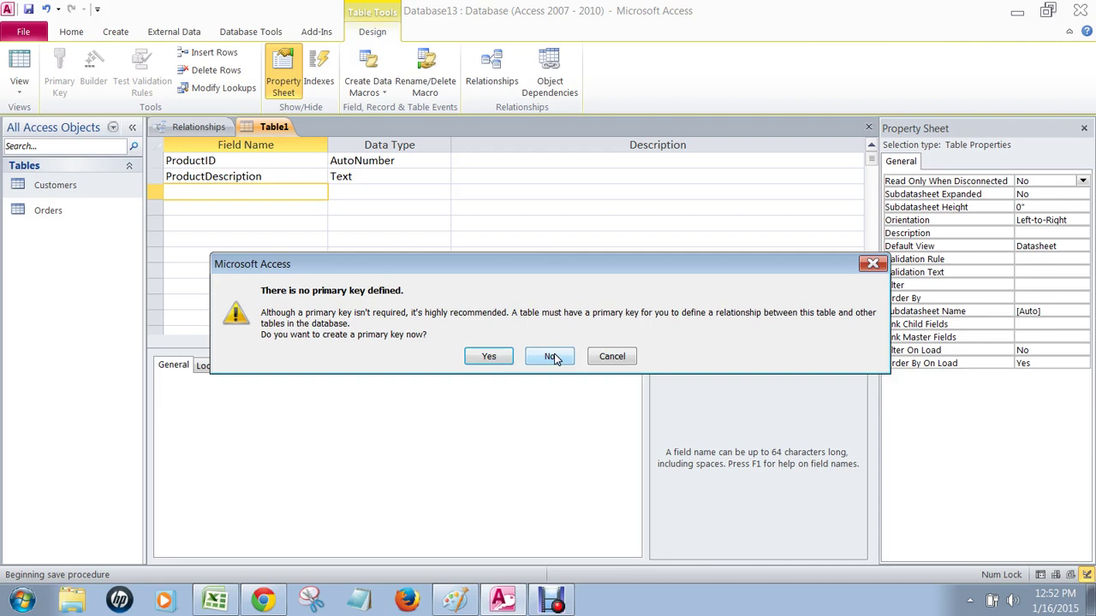
left_click(487, 358)
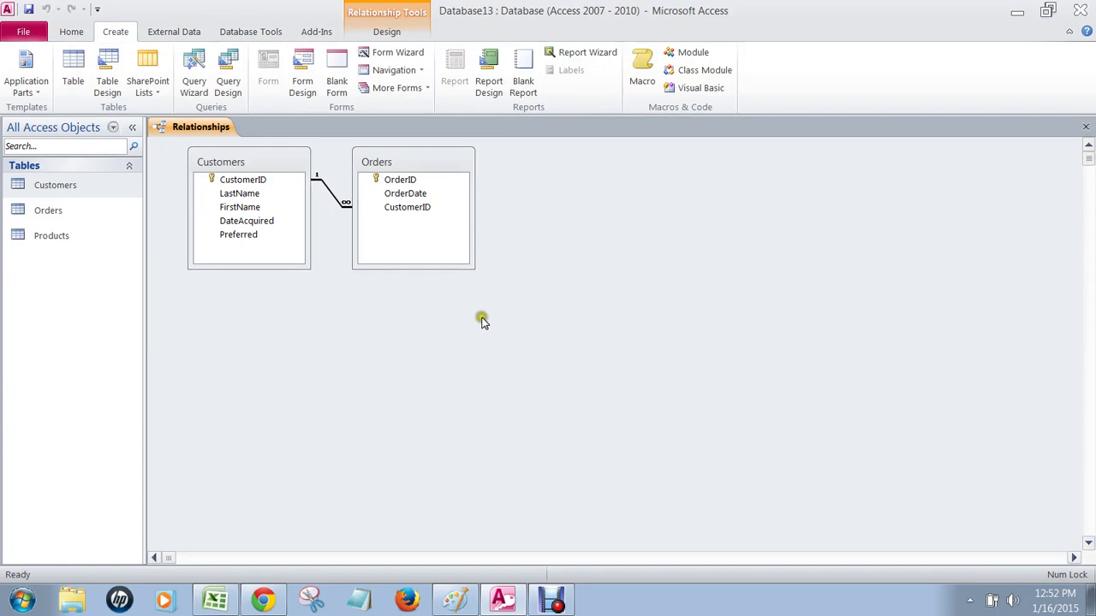
left_click(379, 199)
left_click(577, 200)
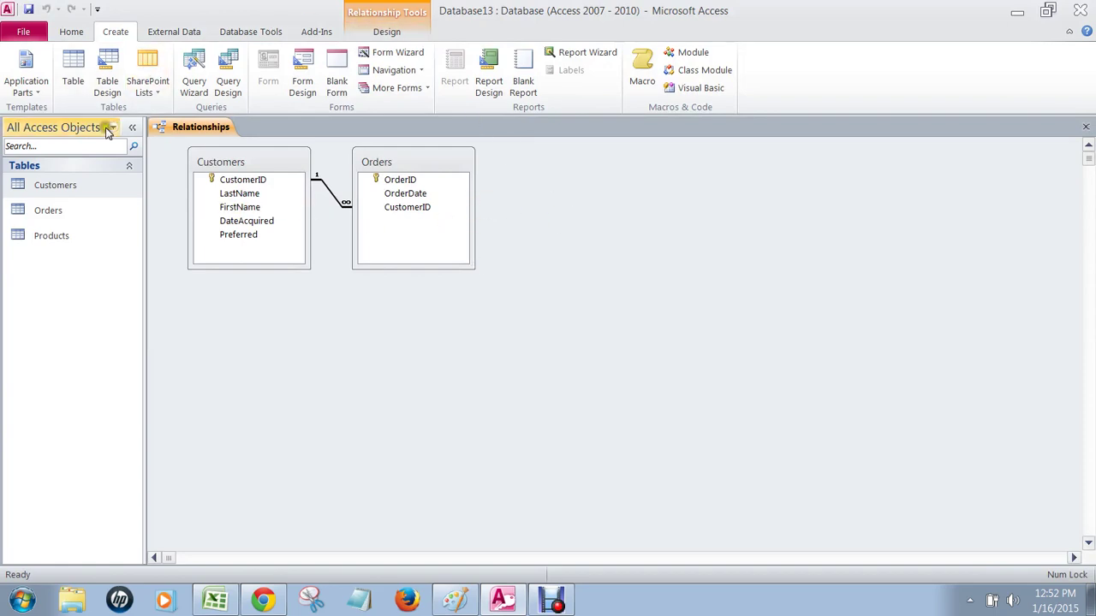
Open the Products table in Design view, check the primary key on its ProductID field, and close it
left_click(56, 244)
right_click(56, 246)
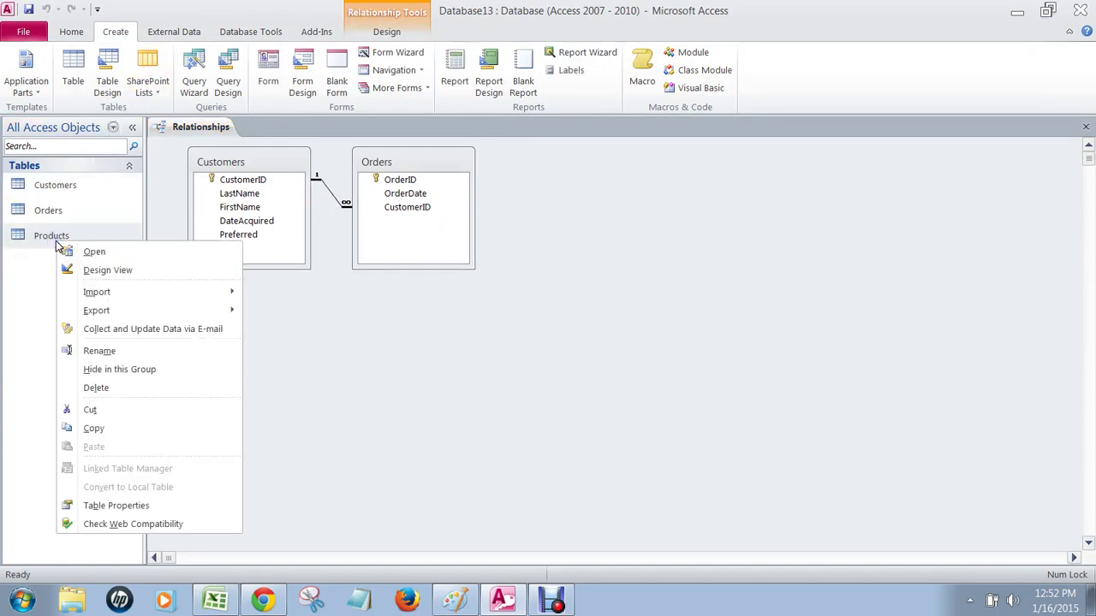
left_click(107, 270)
left_click(334, 207)
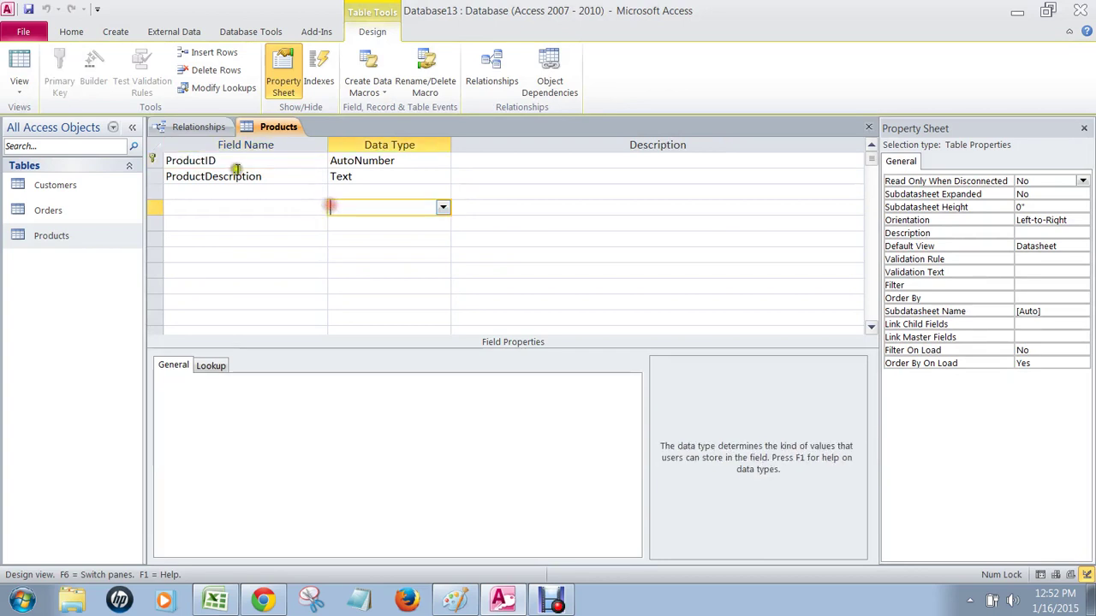
left_click(175, 161)
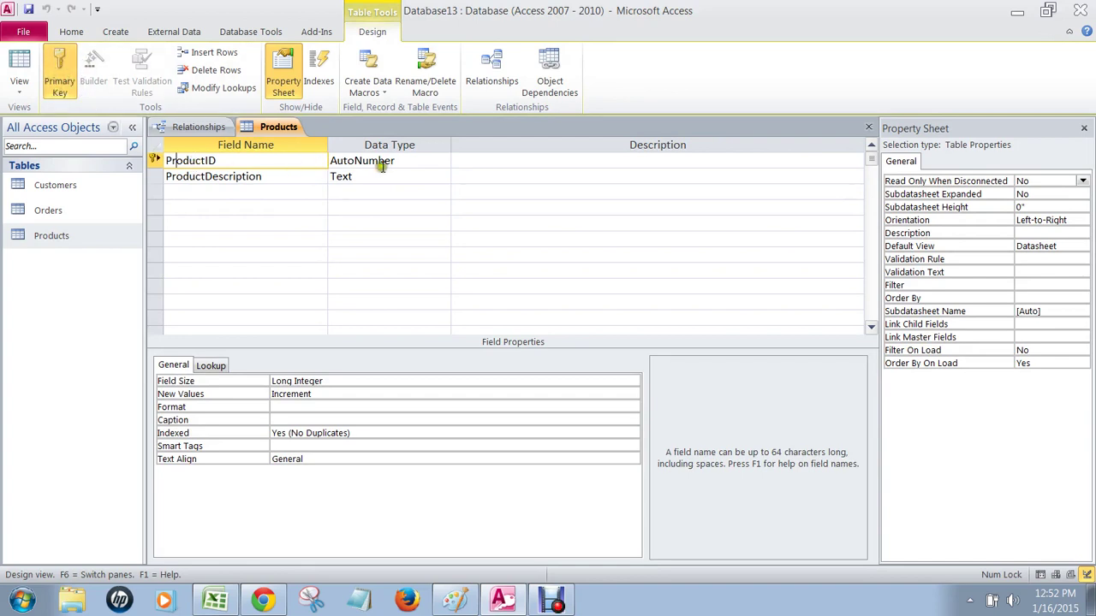
left_click(867, 128)
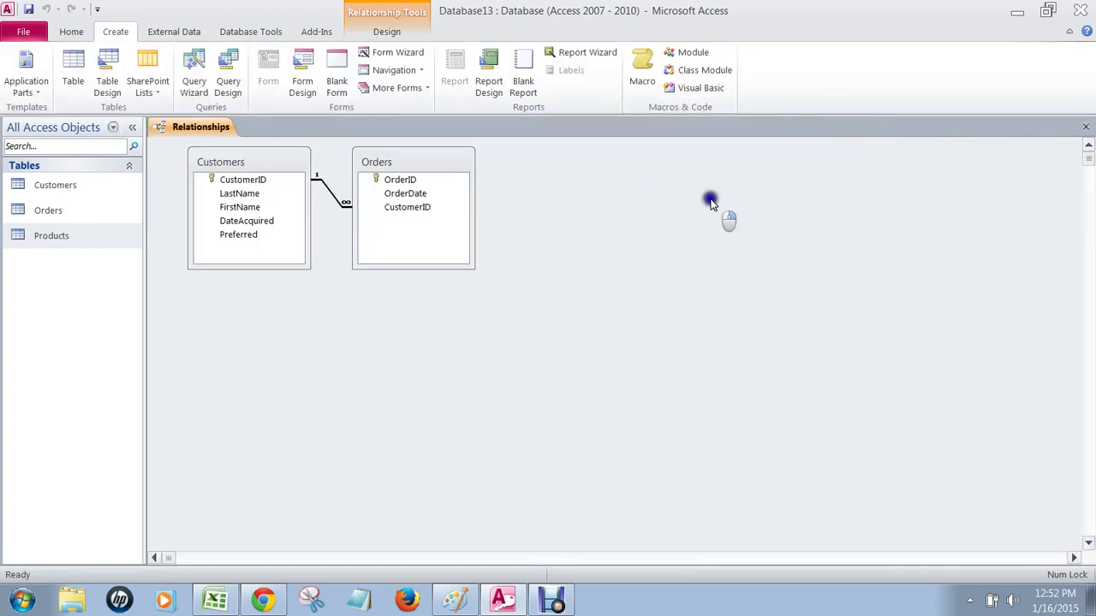
right_click(710, 204)
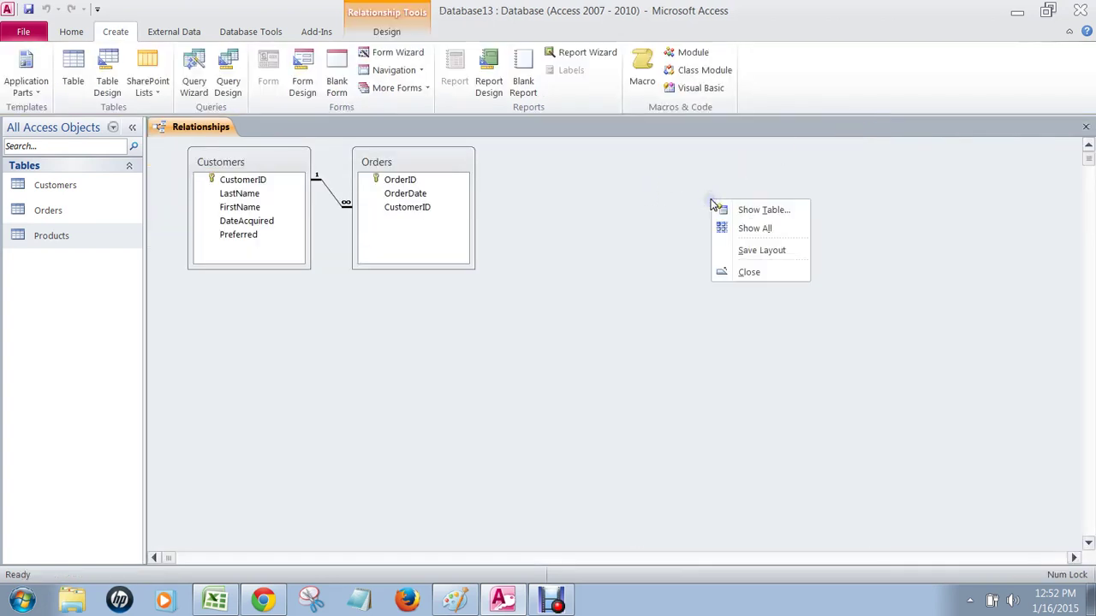
left_click(655, 193)
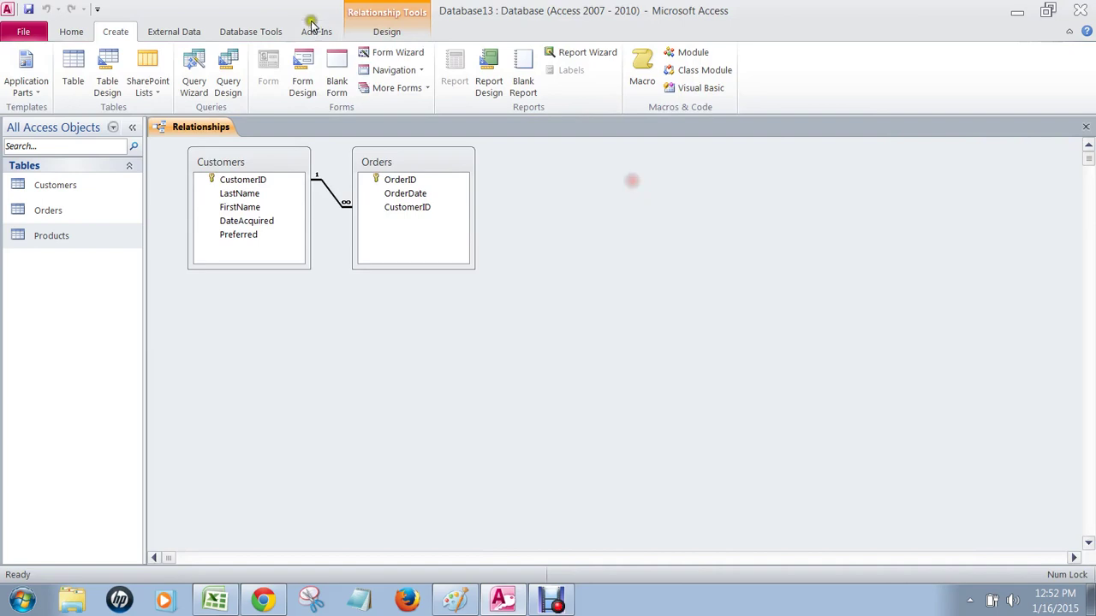
left_click(274, 29)
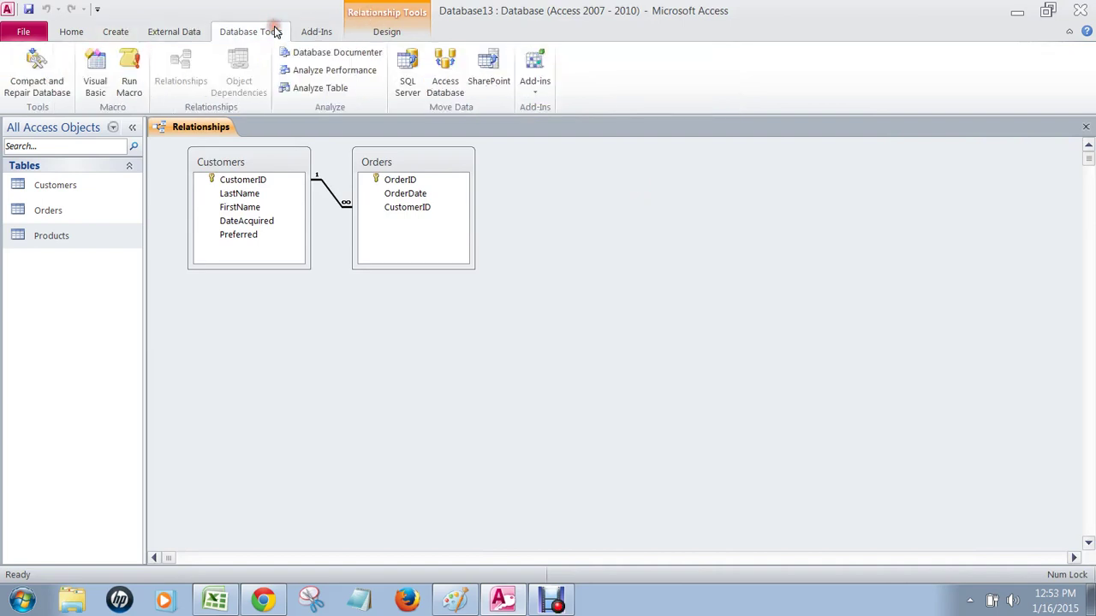
left_click(377, 12)
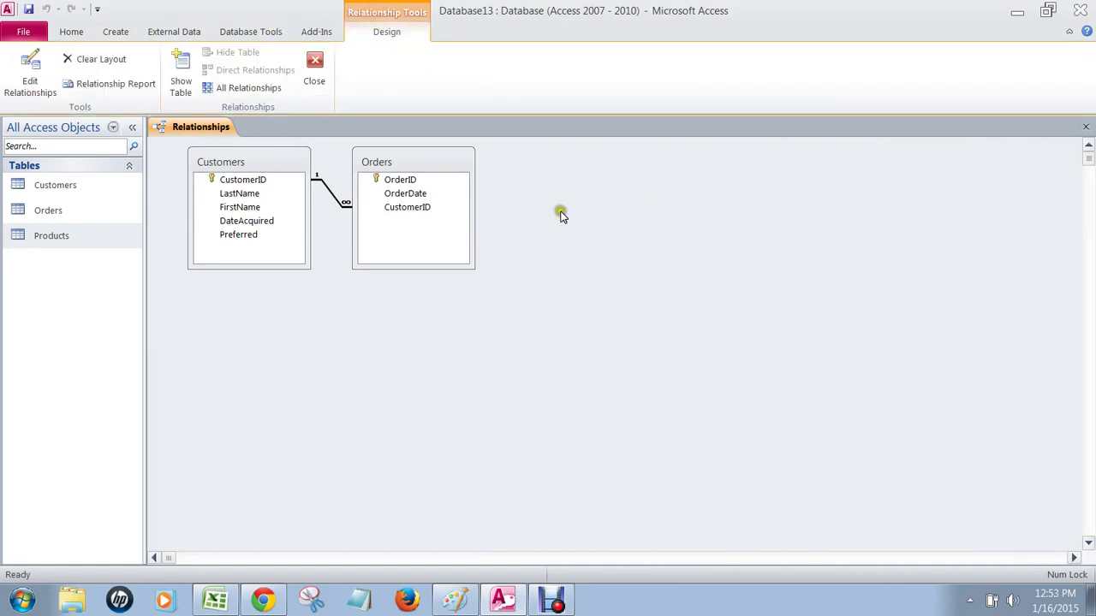
Add the Products table to the relationships layout and move it away from Orders, leaving room for another table between them
right_click(605, 226)
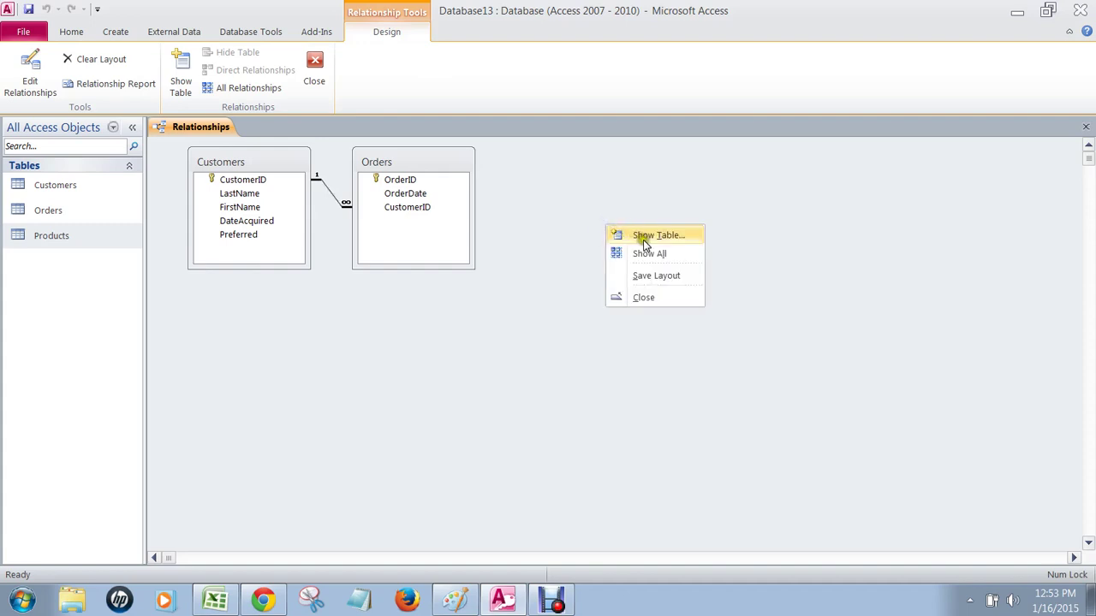
left_click(650, 237)
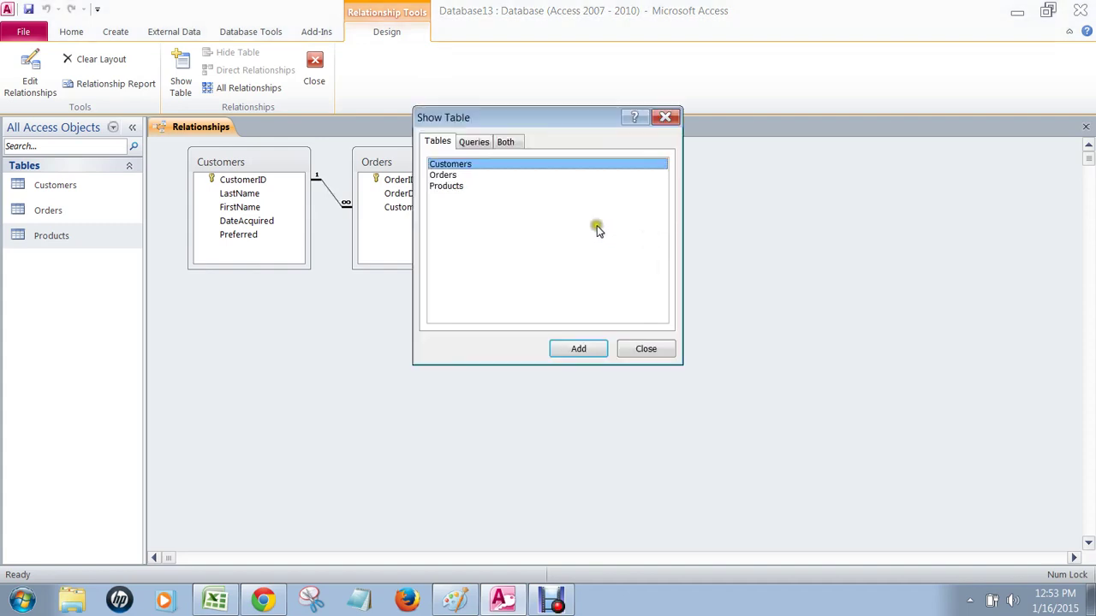
left_click(454, 187)
left_click(578, 349)
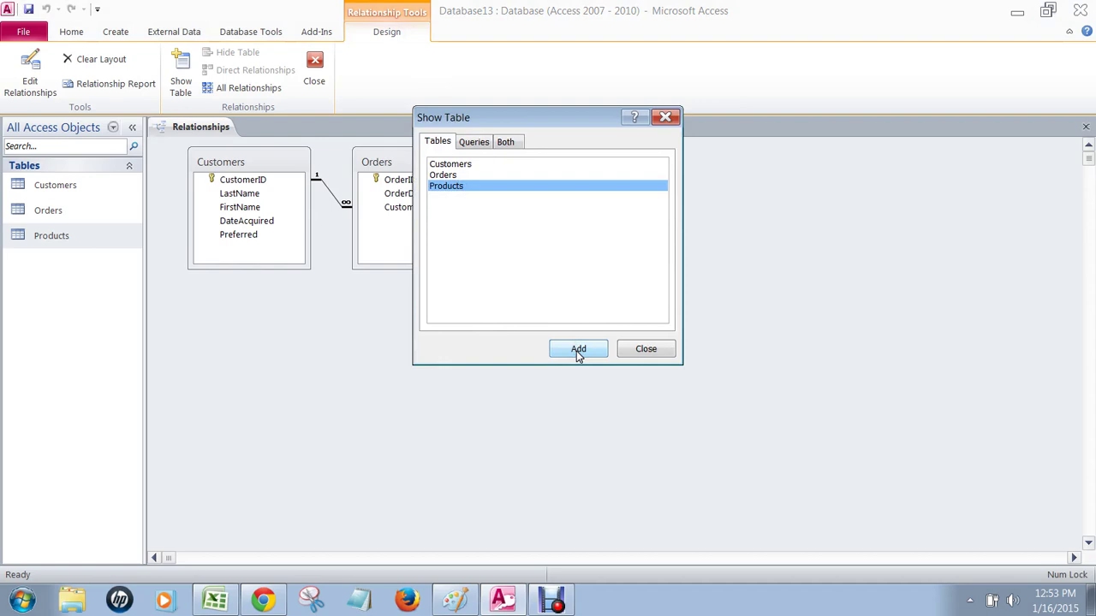
left_click(647, 349)
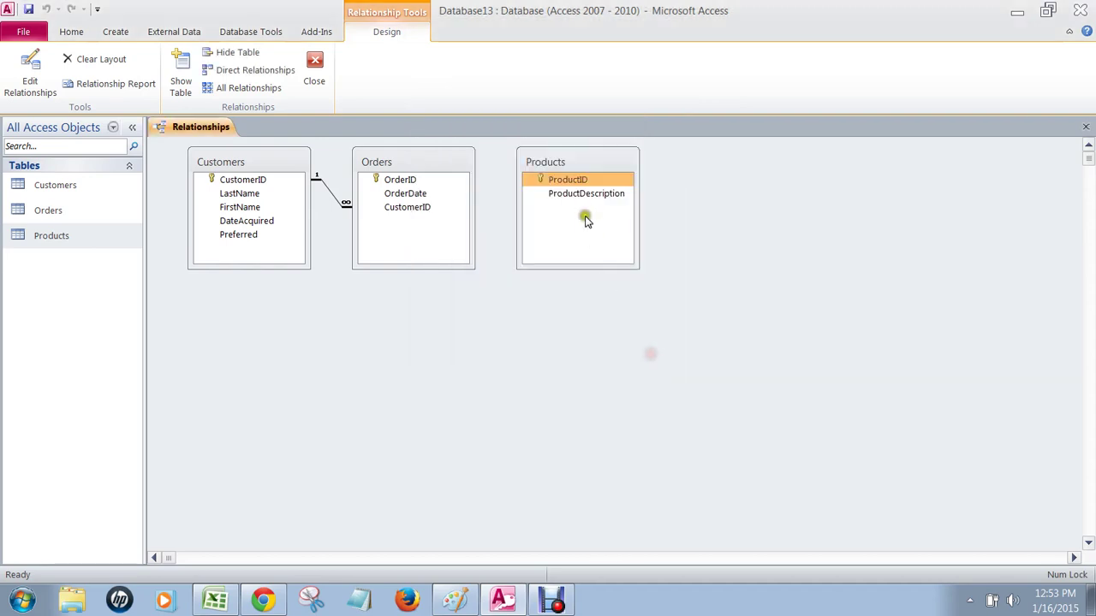
left_click(768, 163)
mouse_move(768, 162)
left_mouse_down()
mouse_move(784, 163)
mouse_move(758, 161)
left_mouse_up()
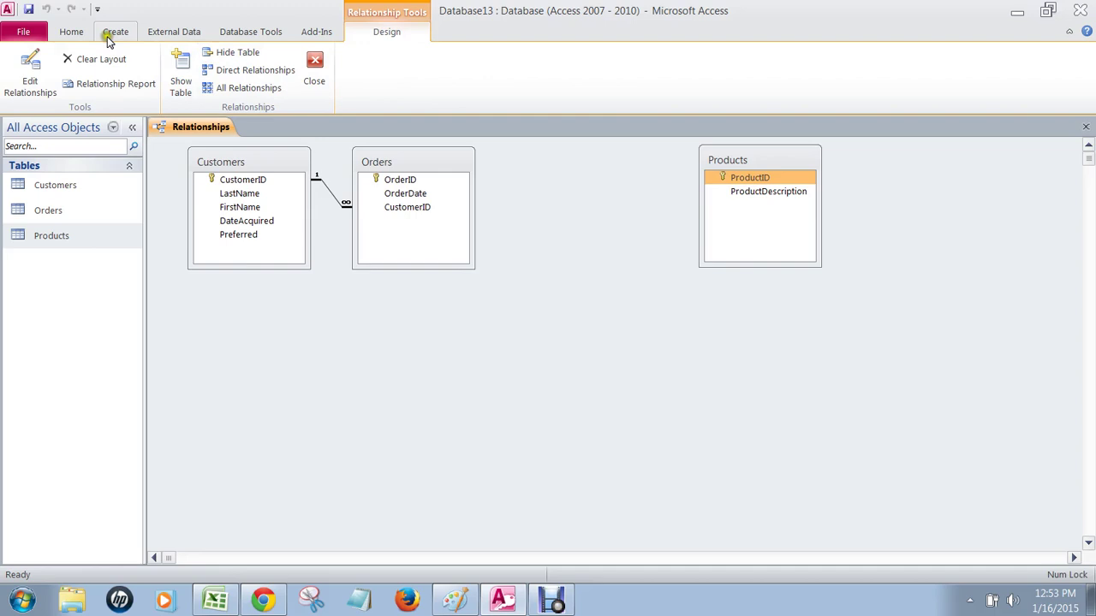
Create a new table saved as OrderProducts, switch it to Design view, and remove the primary key from its ID field
left_click(111, 34)
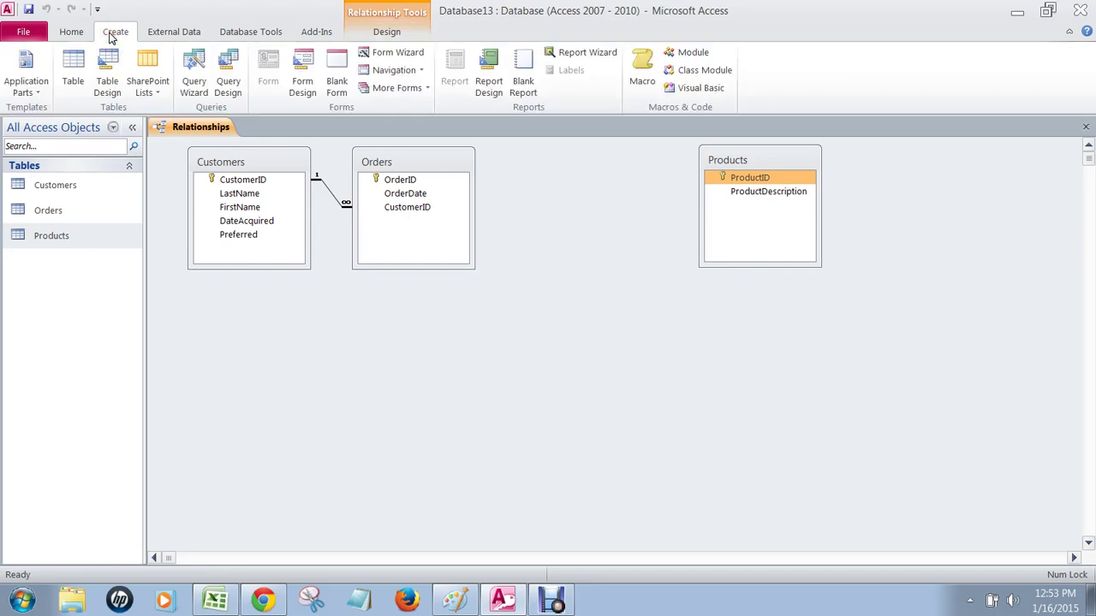
left_click(76, 68)
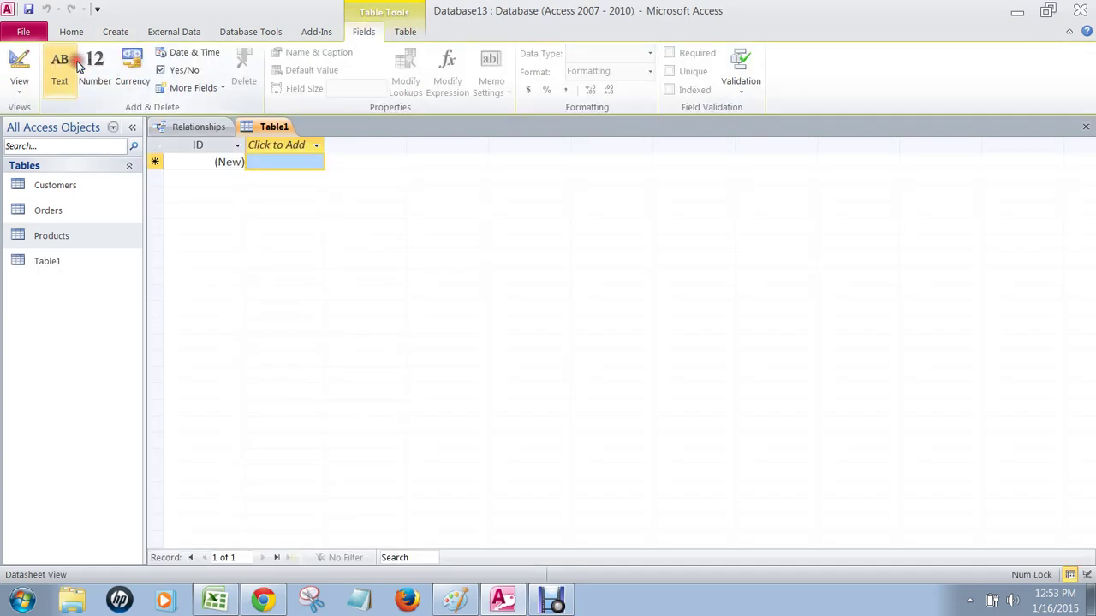
right_click(278, 126)
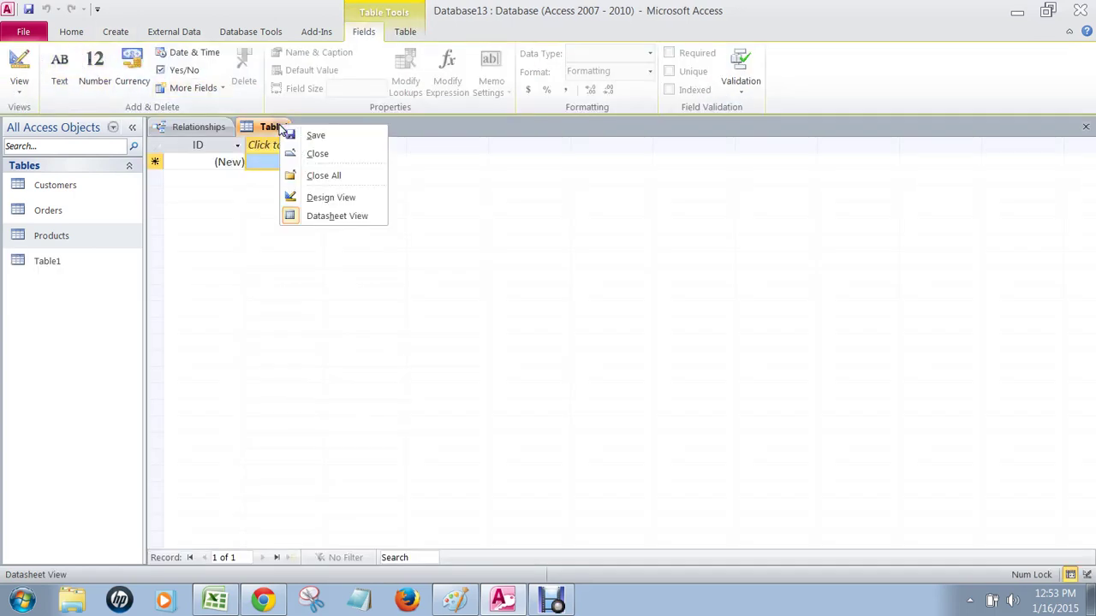
left_click(334, 198)
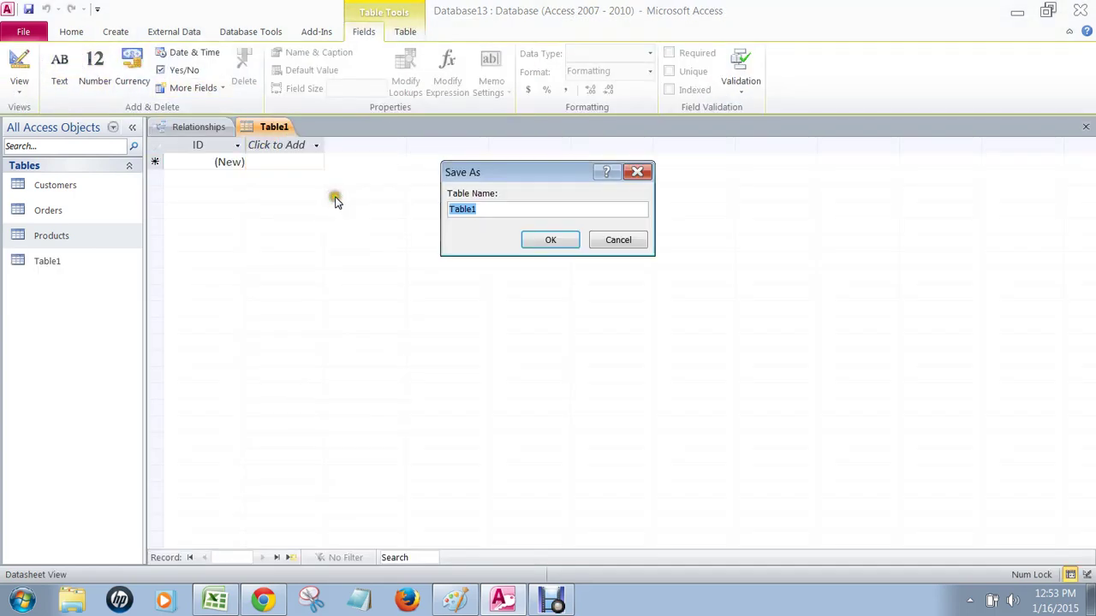
type("OrderProducts")
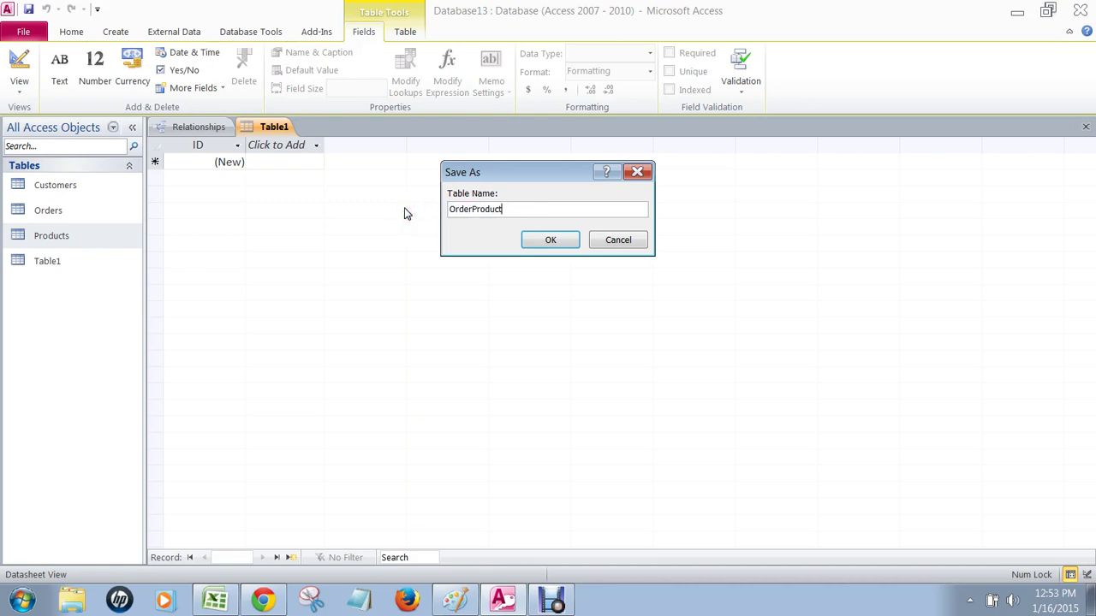
left_click(552, 240)
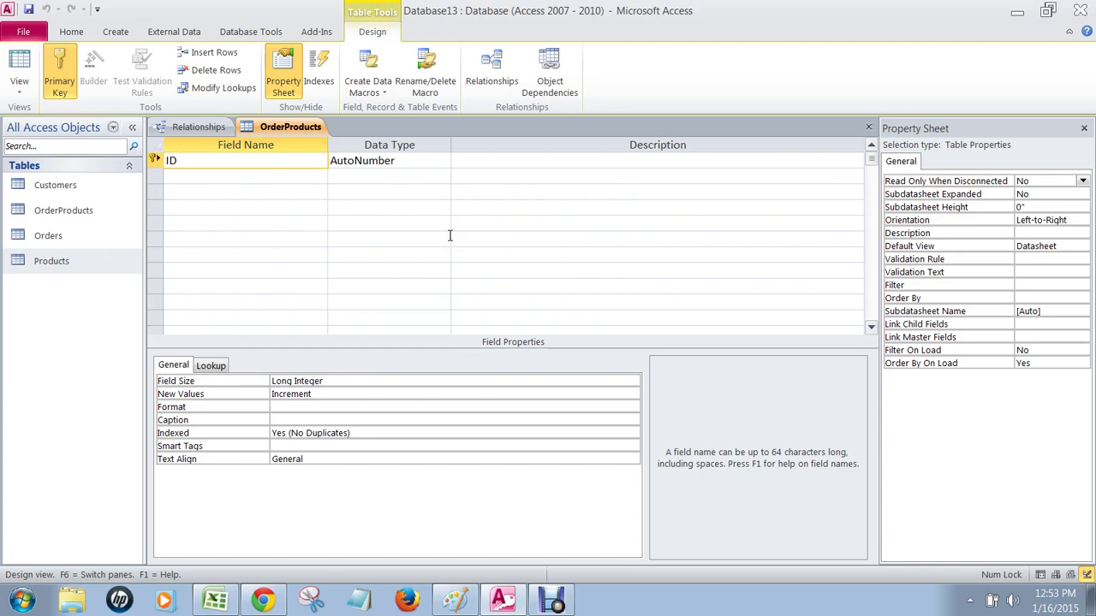
left_click(65, 83)
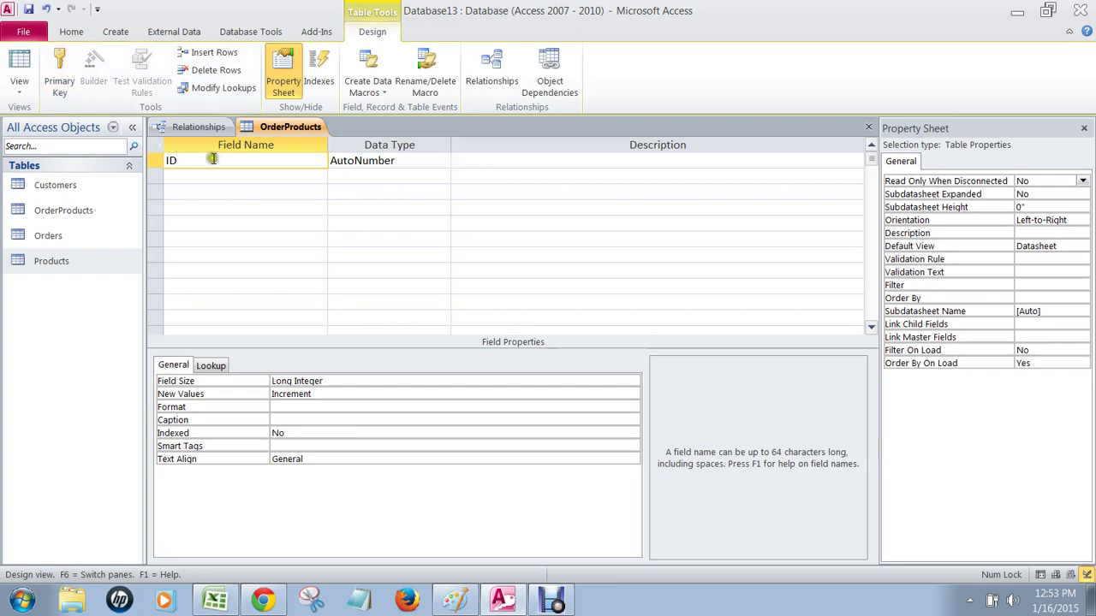
Rename the ID field of OrderProducts as OrderID and set its data type to Number
left_click(413, 161)
key("shift+Tab")
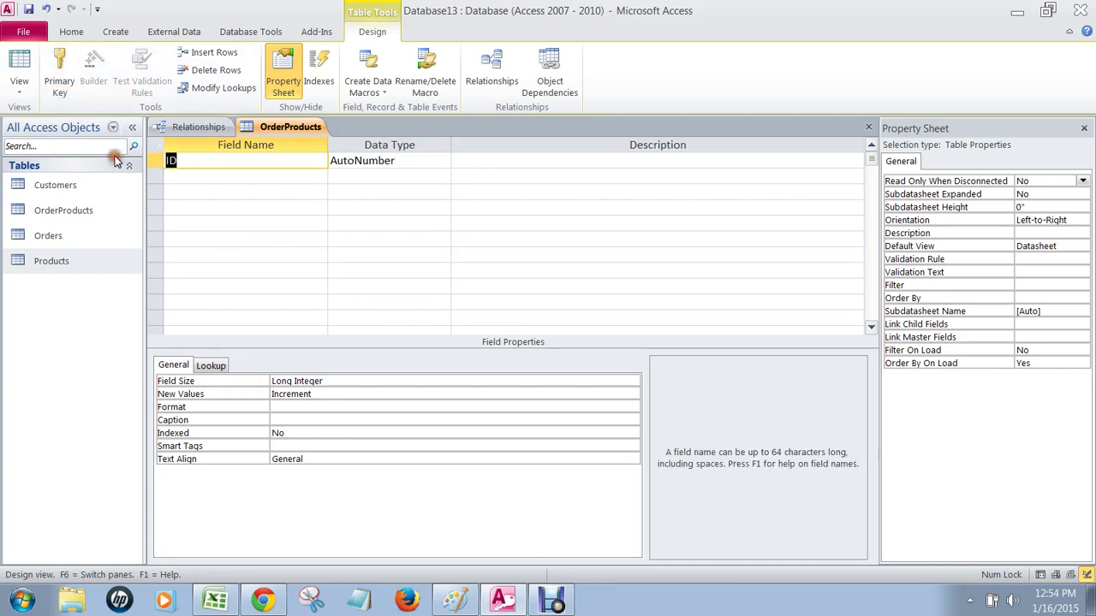
type("OrderID")
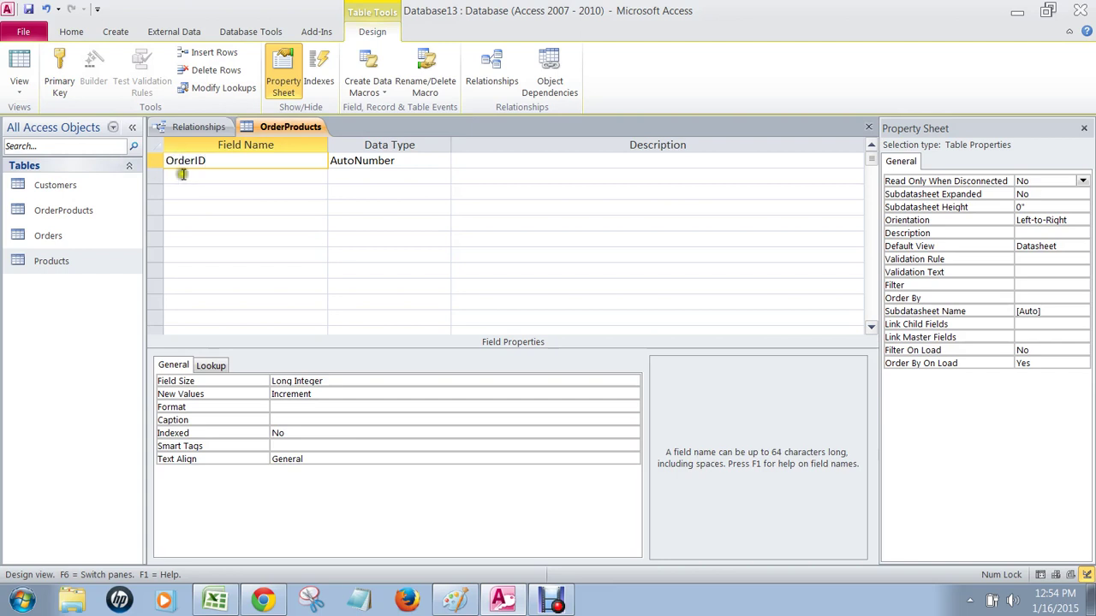
left_click(437, 163)
left_click(444, 162)
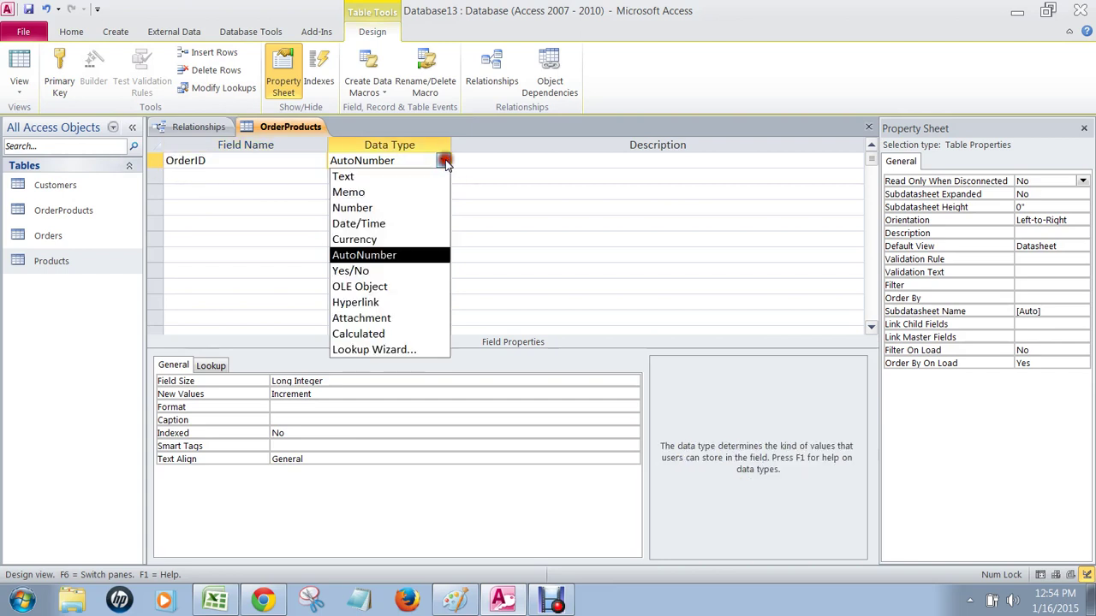
left_click(435, 208)
left_click(382, 174)
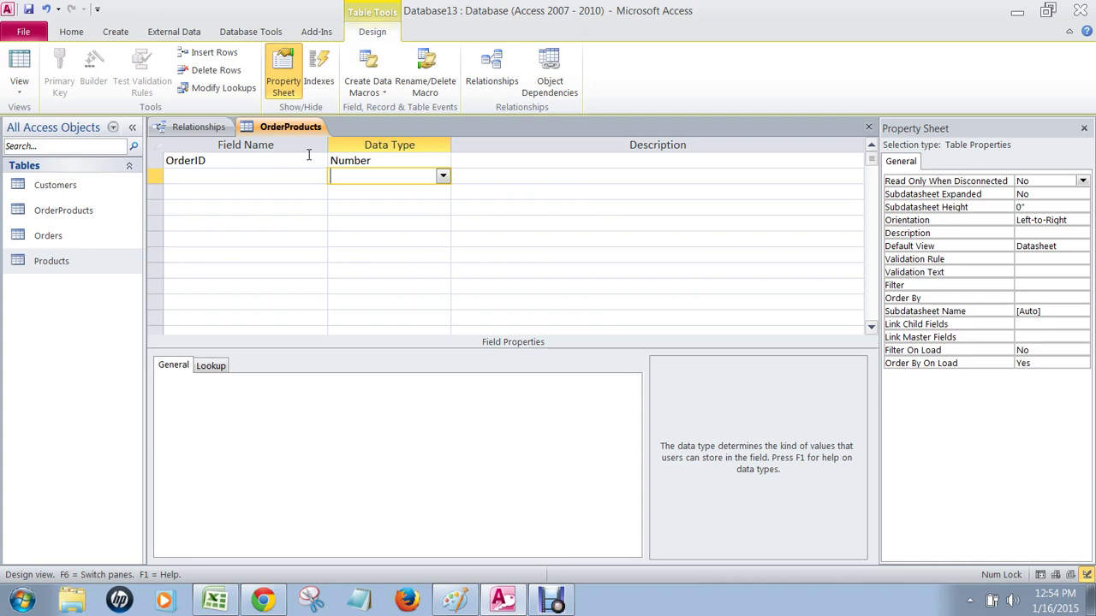
left_click(393, 160)
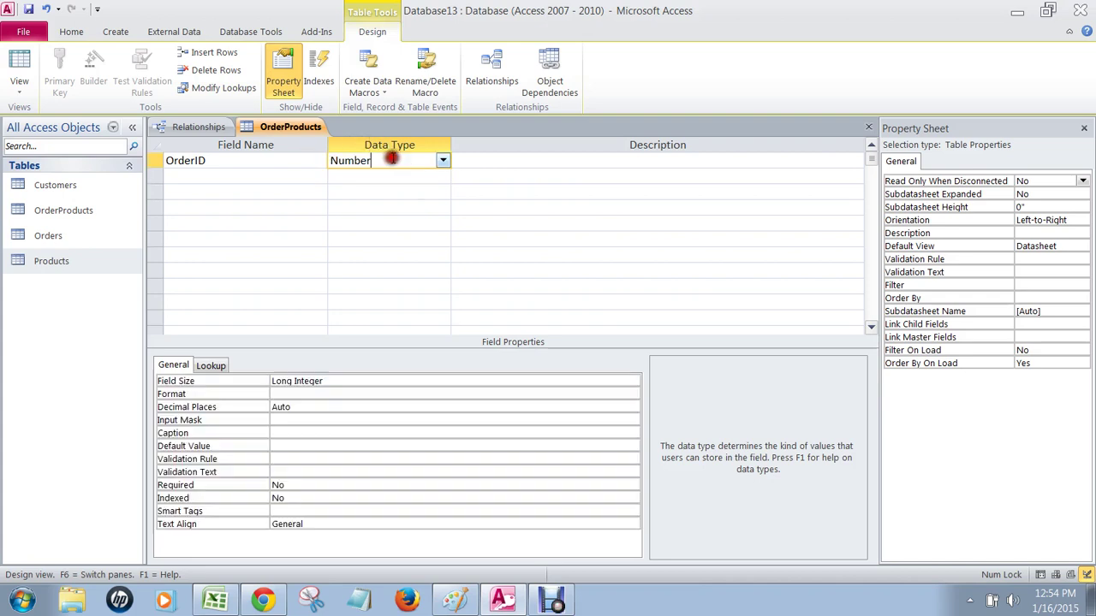
Add a second field named ProductID to OrderProducts with the Number data type
left_click(246, 178)
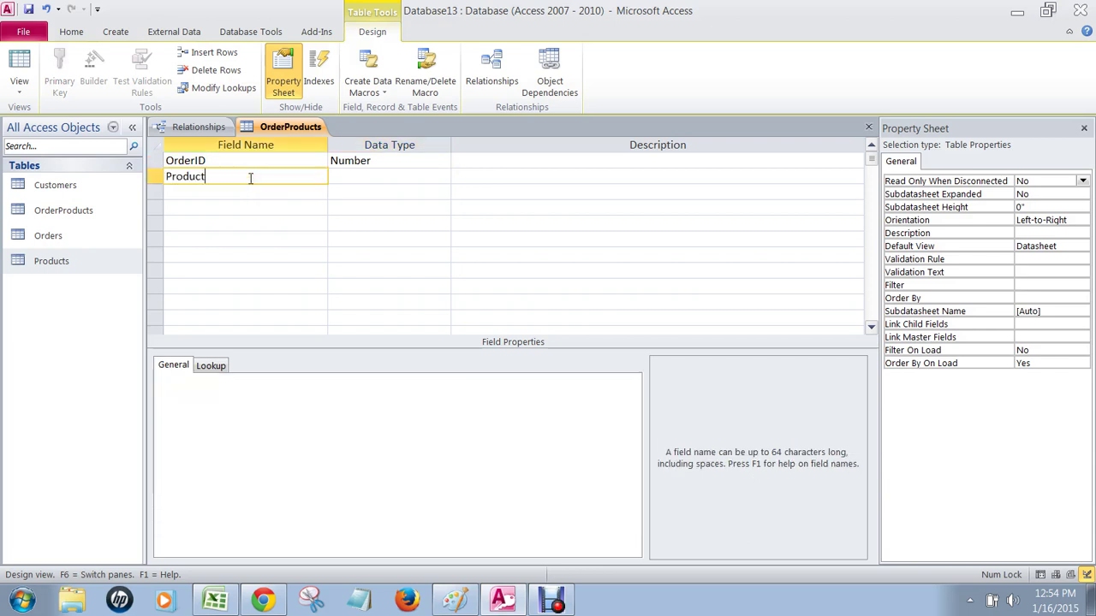
type("ProductID")
left_click(355, 177)
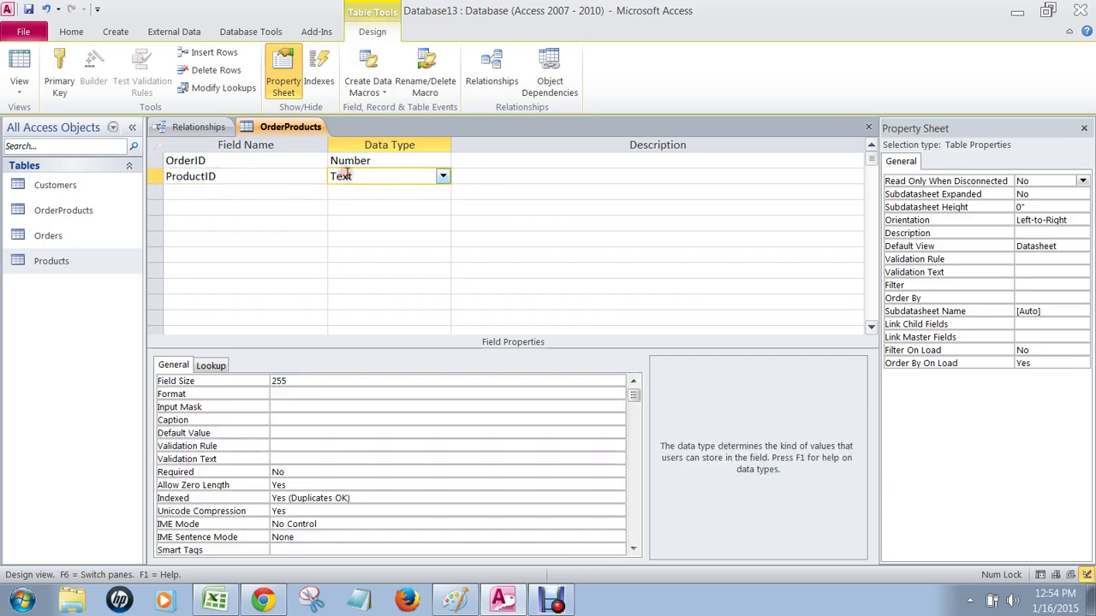
left_click(442, 177)
left_click(427, 222)
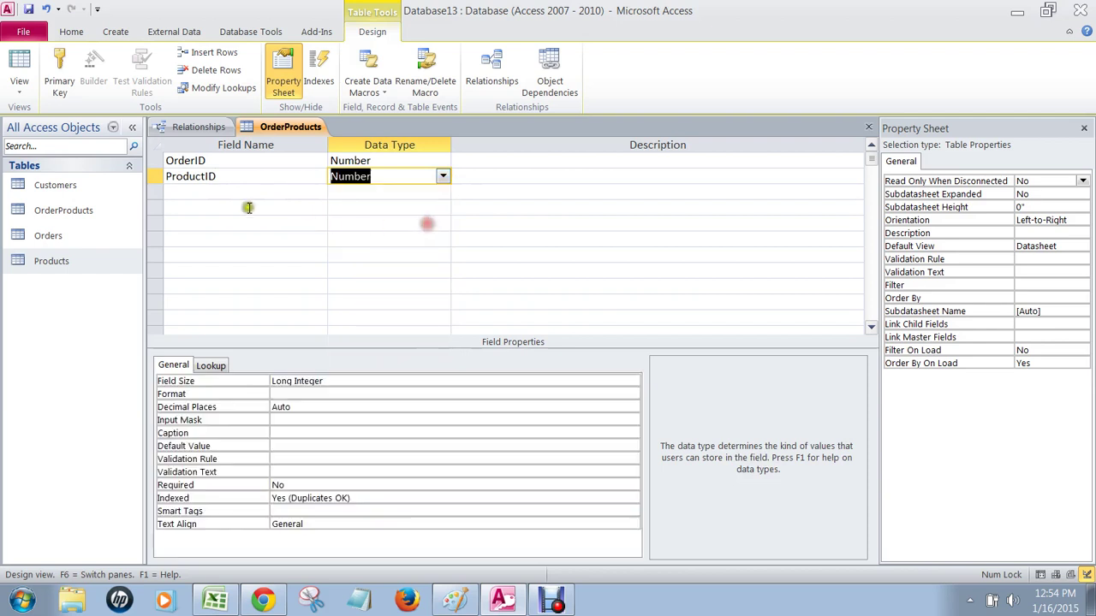
Add a third field named Quantity to OrderProducts with the Number data type
left_click(224, 189)
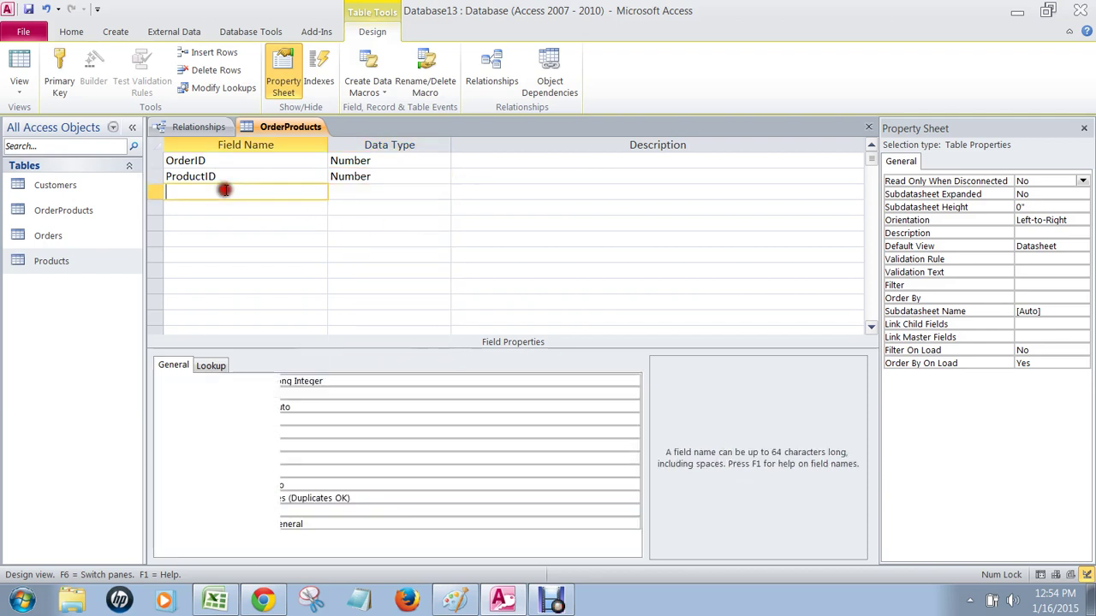
type("Quantity")
left_click(415, 190)
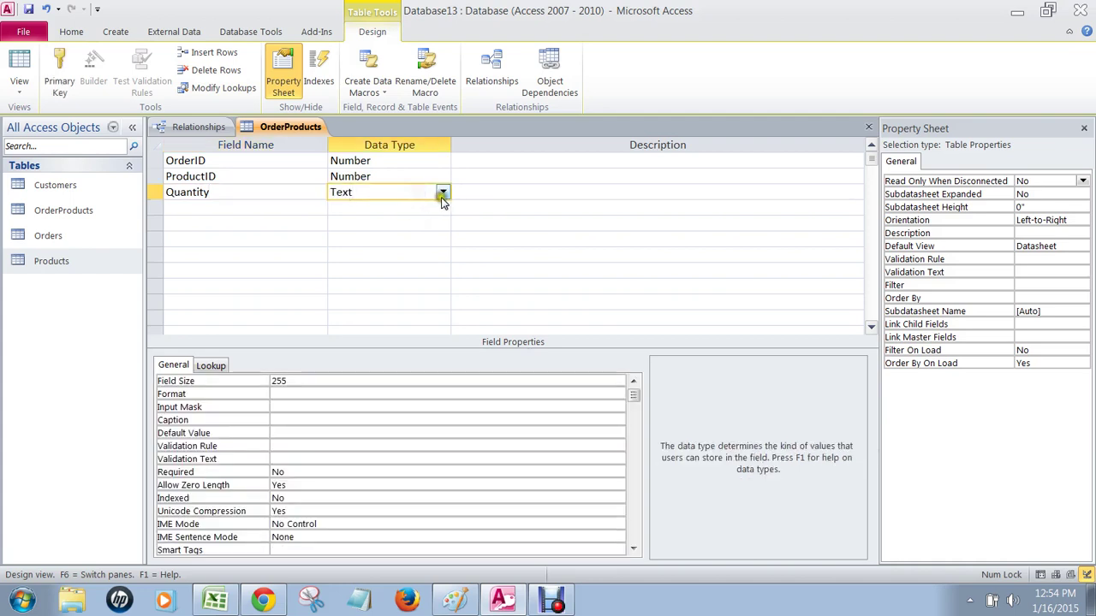
left_click(443, 193)
left_click(429, 239)
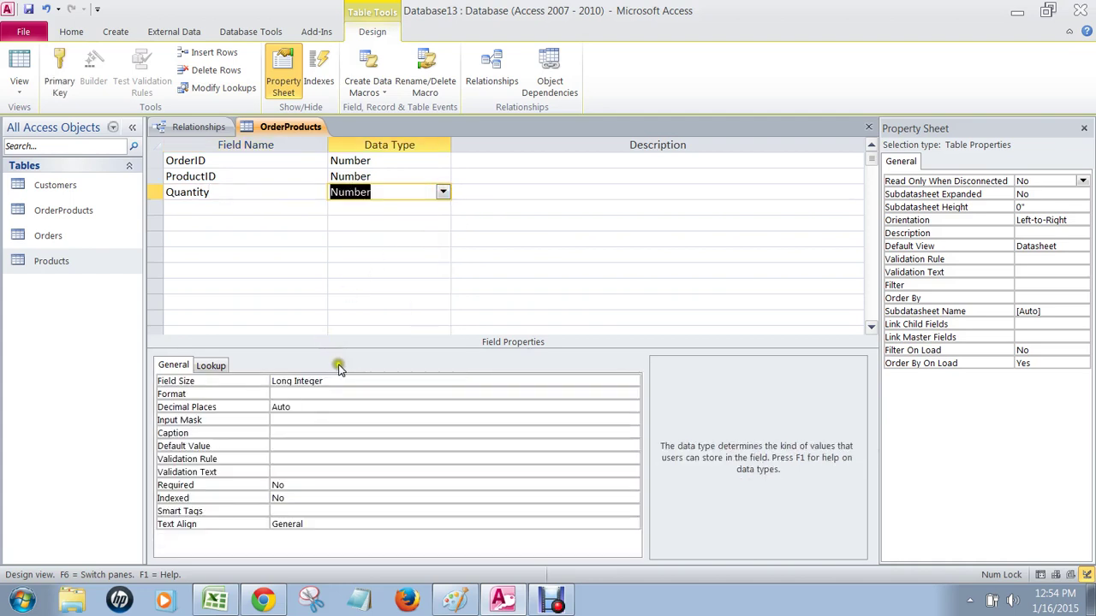
left_click(271, 212)
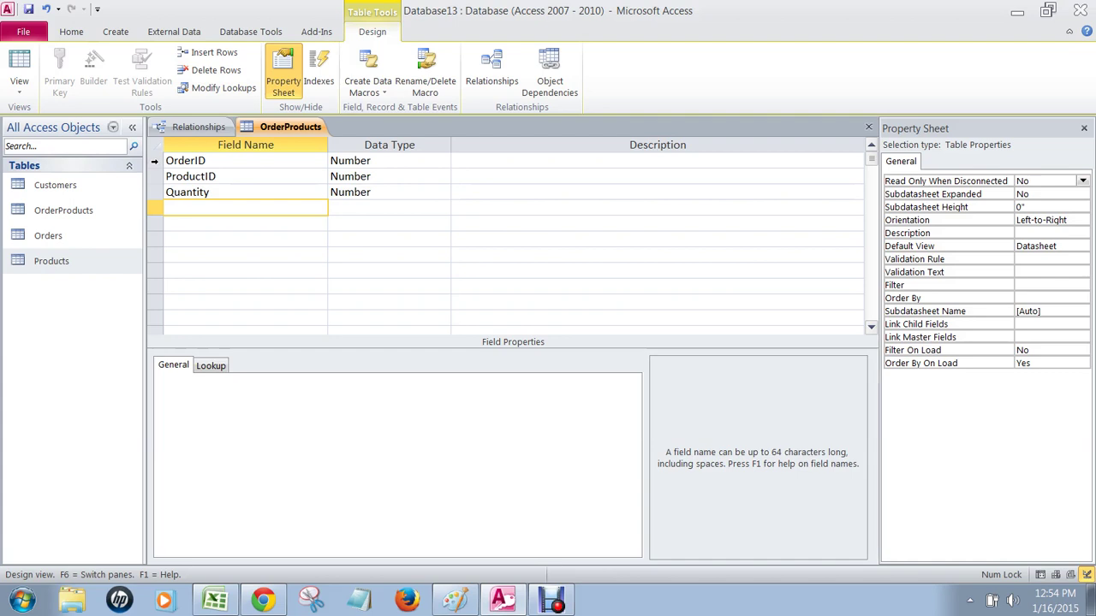
Make OrderID and ProductID together the composite primary key of OrderProducts, and close the table with its changes saved
left_click(155, 160)
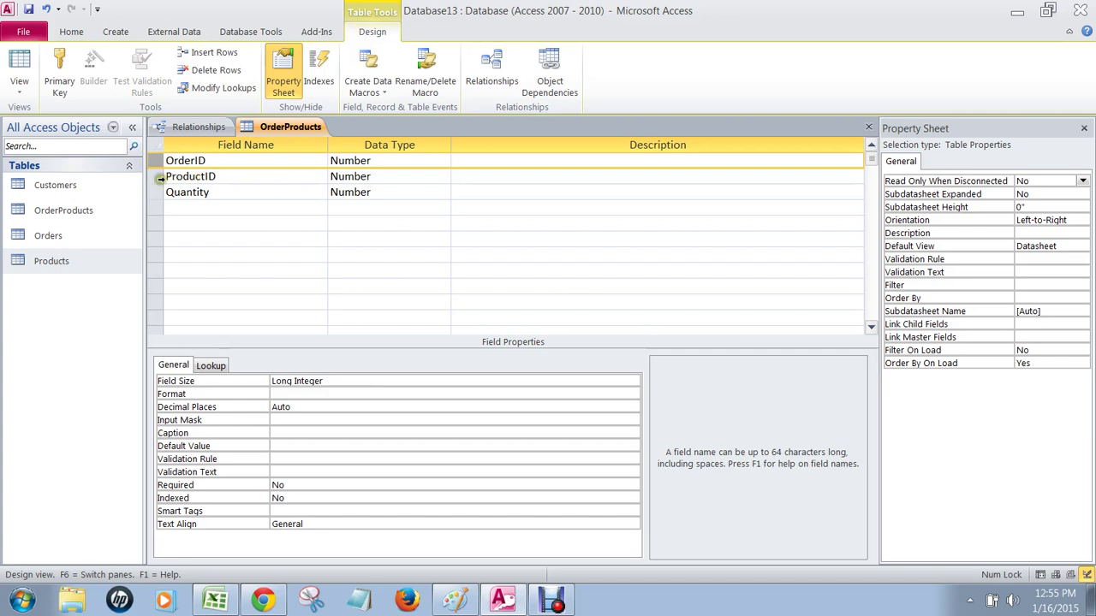
left_click(157, 178, "ctrl")
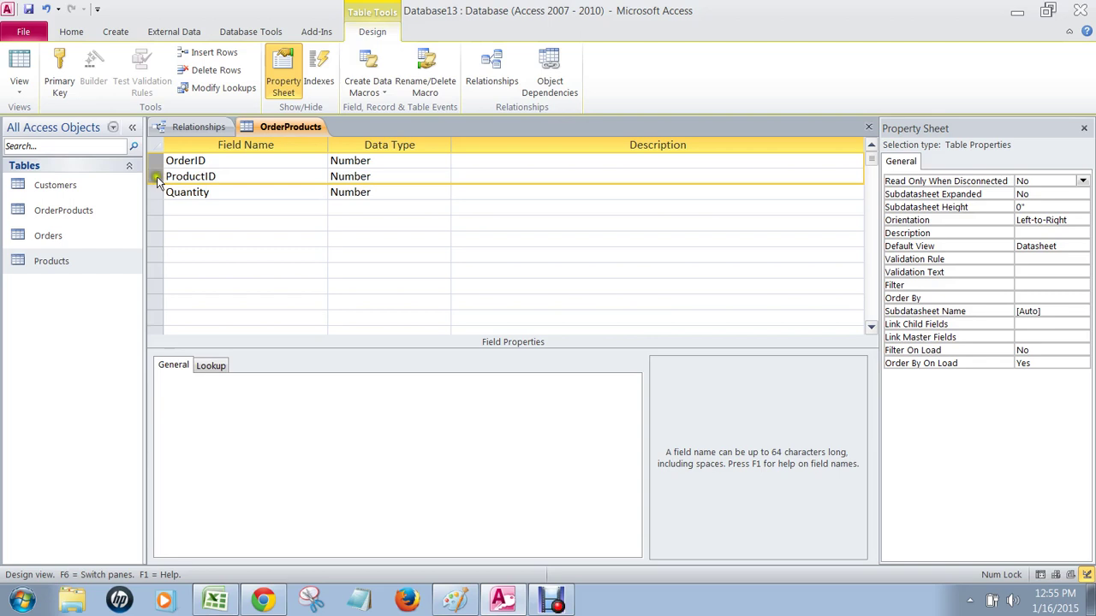
left_click(55, 72)
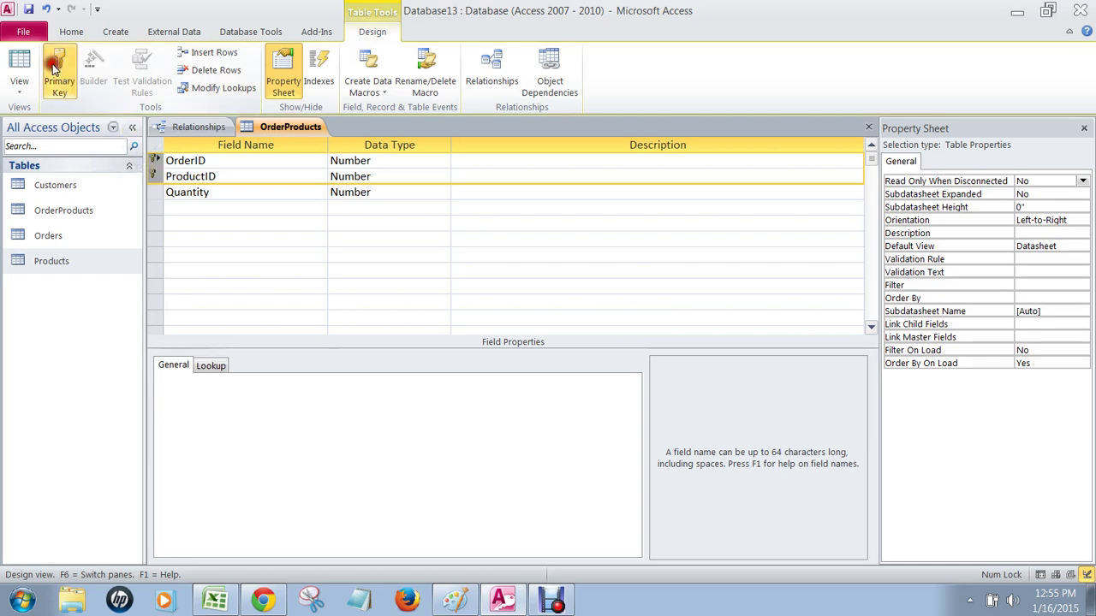
left_click(204, 236)
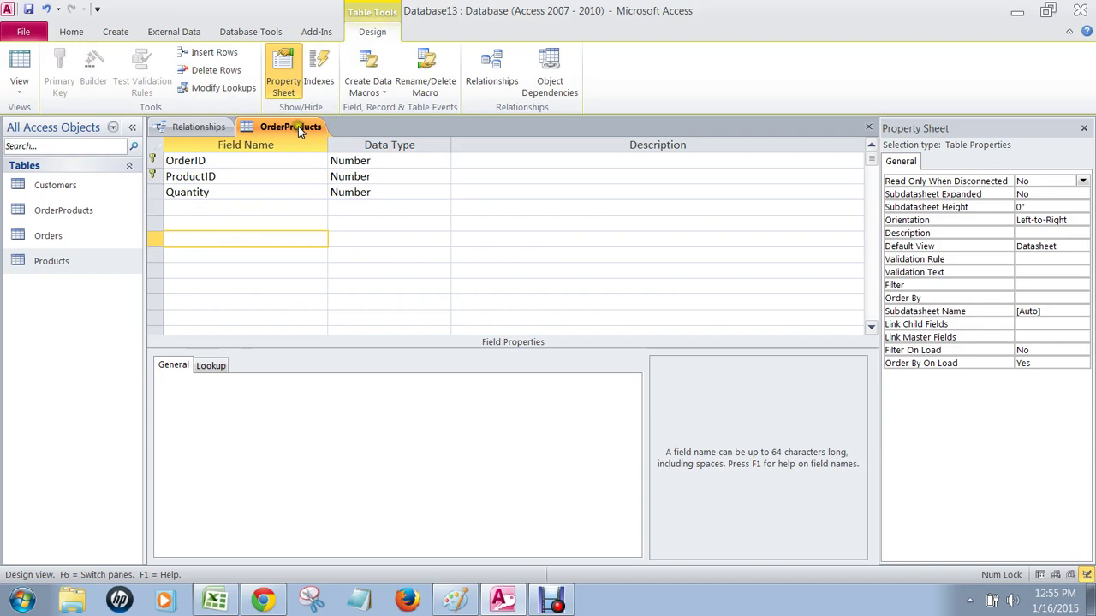
left_click(867, 130)
left_click(488, 345)
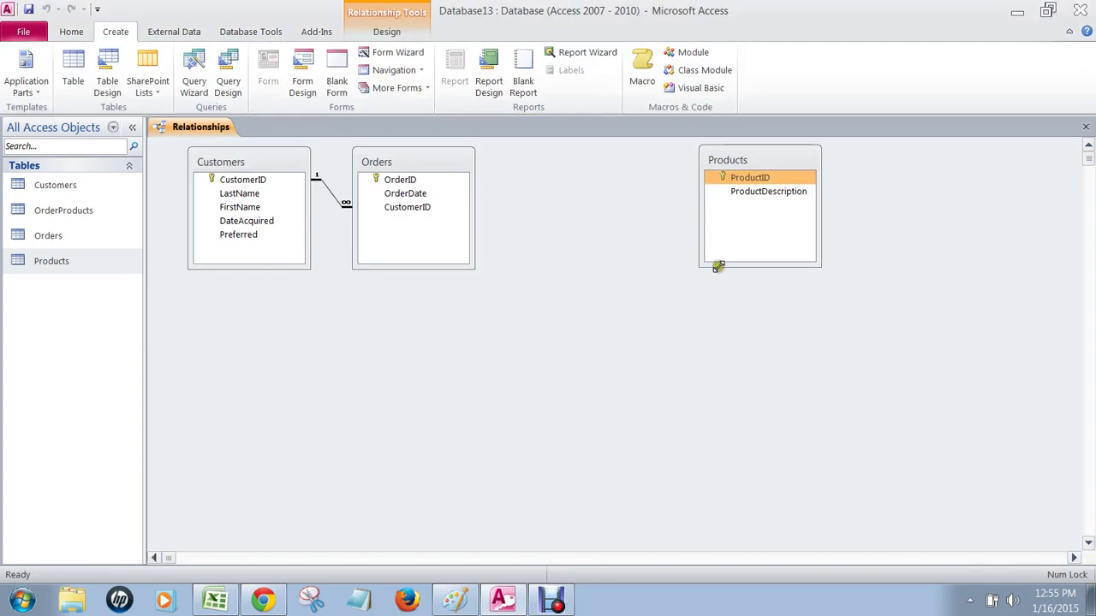
Move Products farther from Orders in the relationships layout and add the OrderProducts table between them
left_click_drag(755, 163, 830, 163)
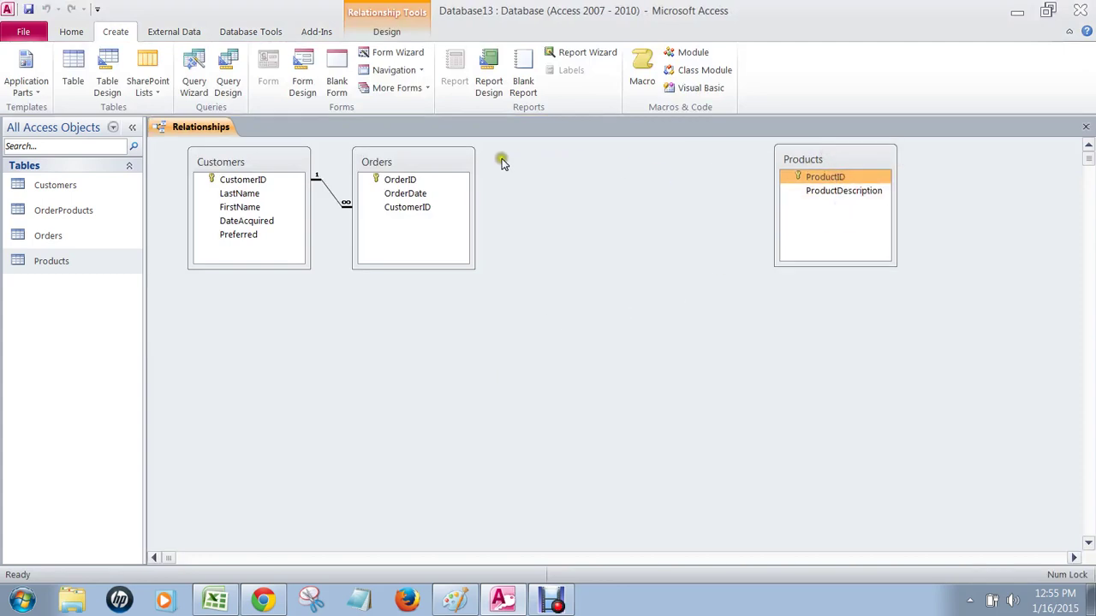
right_click(580, 193)
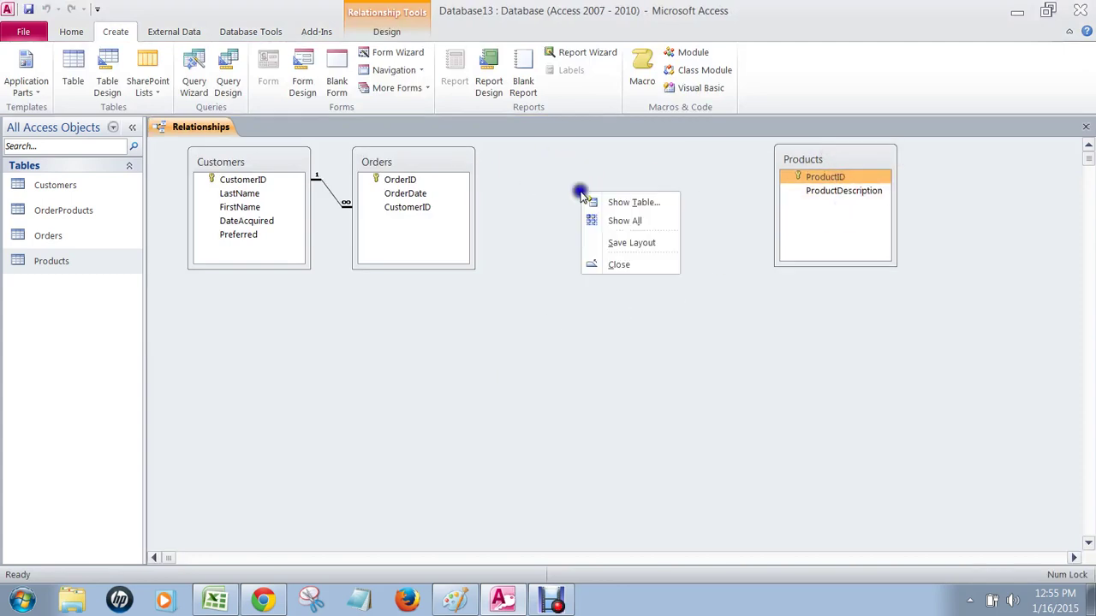
left_click(608, 206)
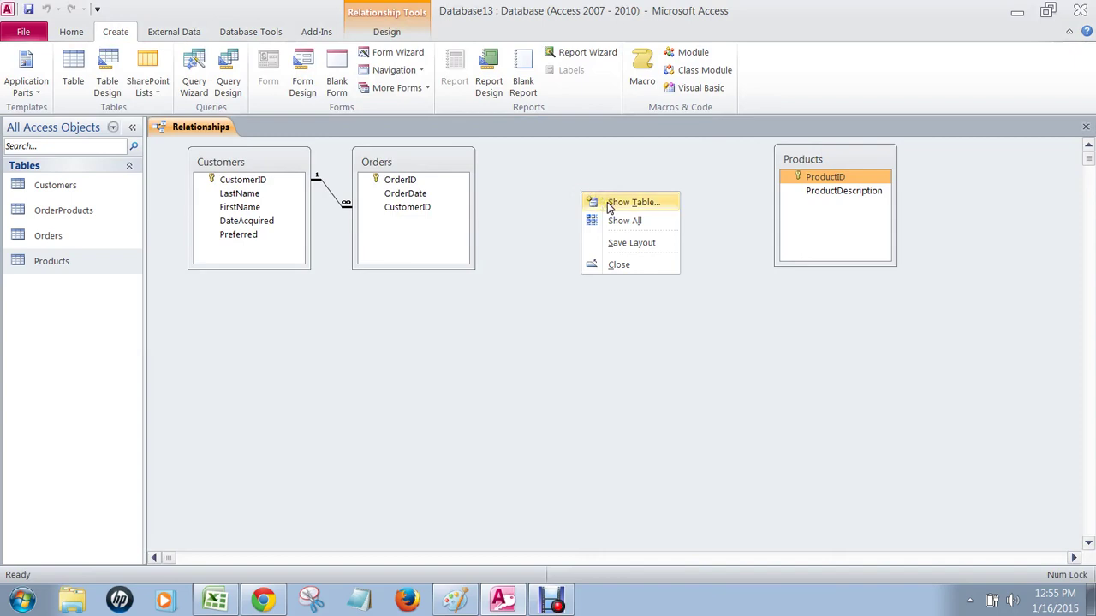
left_click(609, 205)
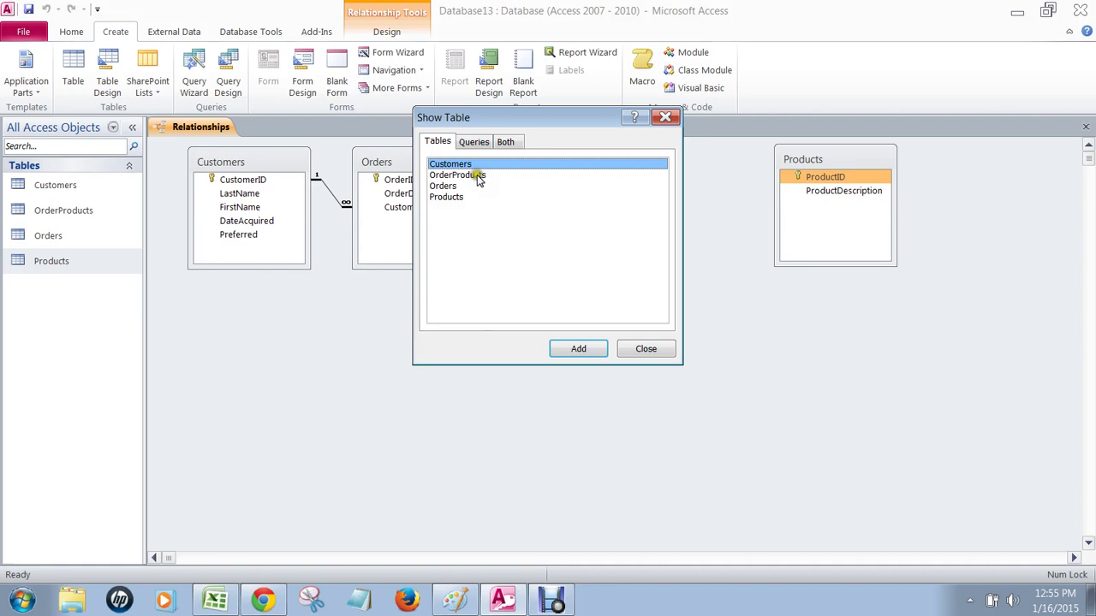
left_click(476, 174)
left_click(582, 349)
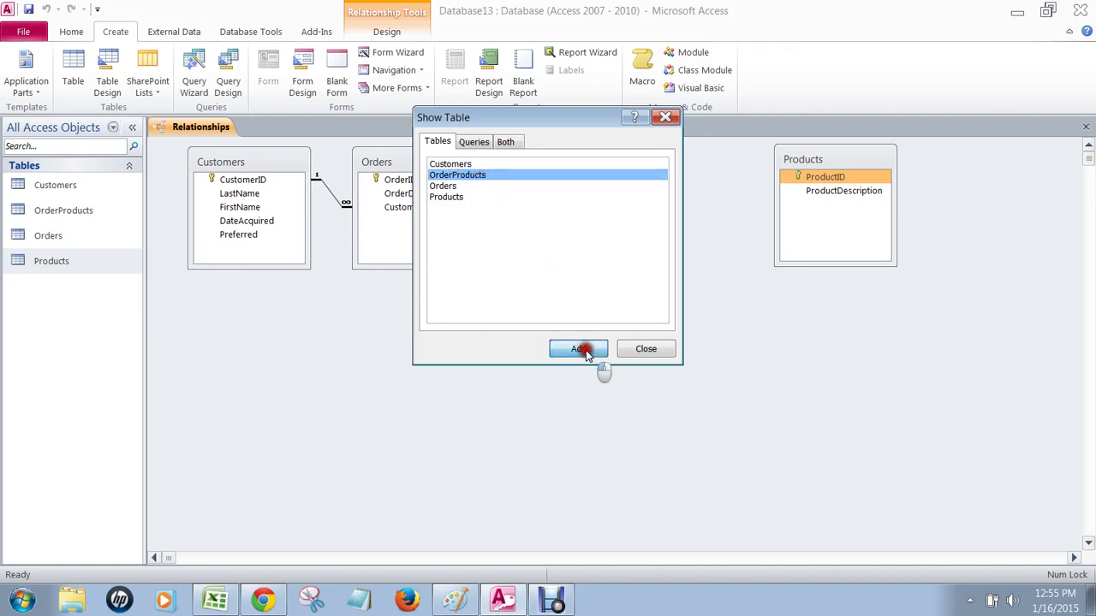
left_click(665, 117)
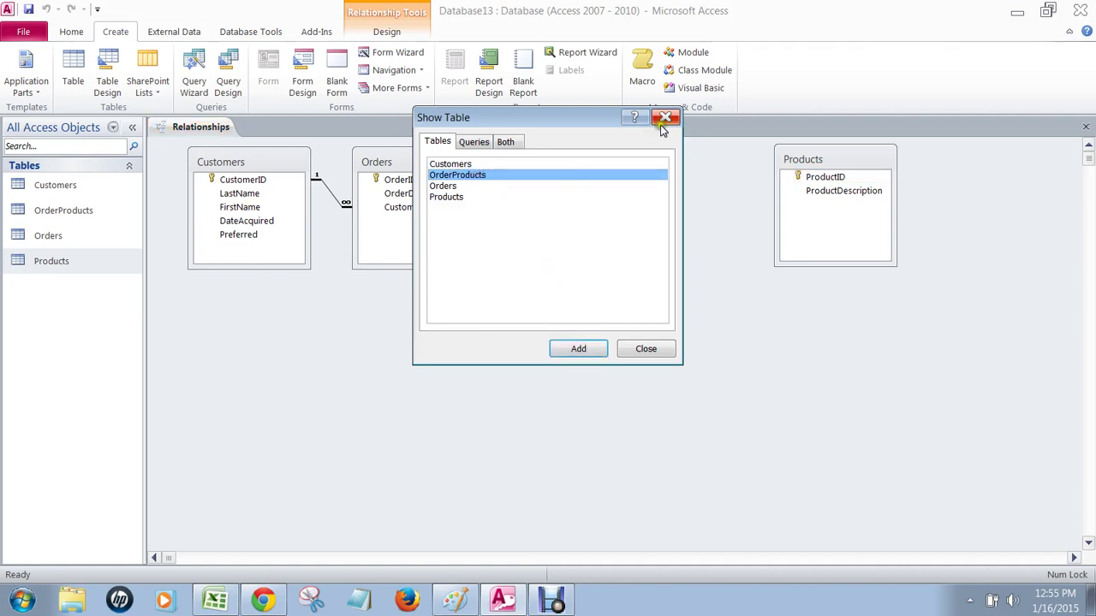
left_click_drag(618, 180, 647, 168)
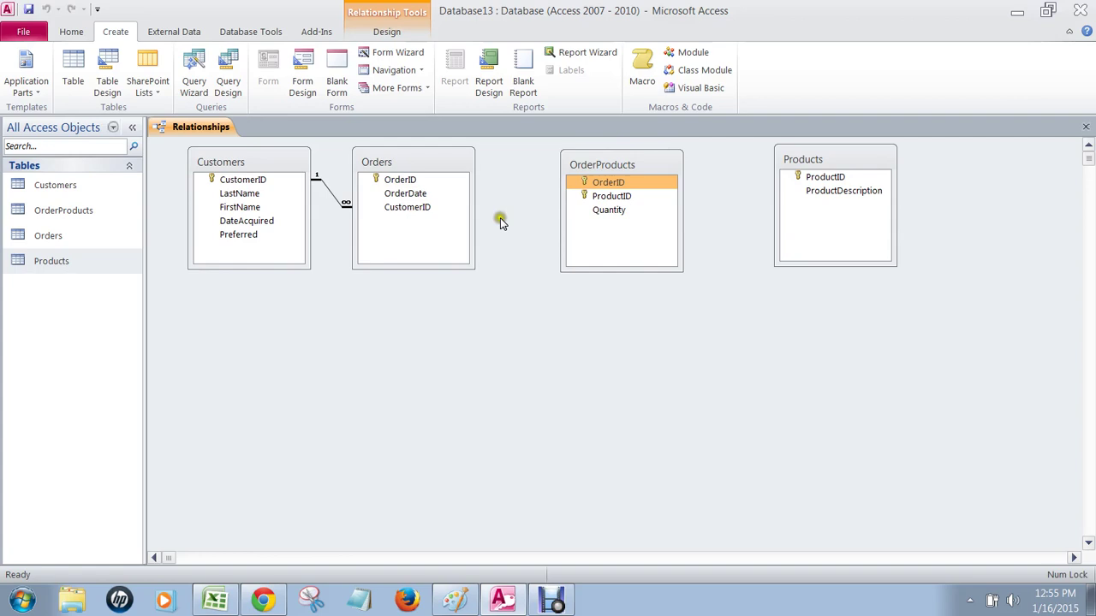
Create a one-to-many relationship from OrderID in Orders to OrderID in OrderProducts, enforcing referential integrity
left_click_drag(415, 181, 614, 186)
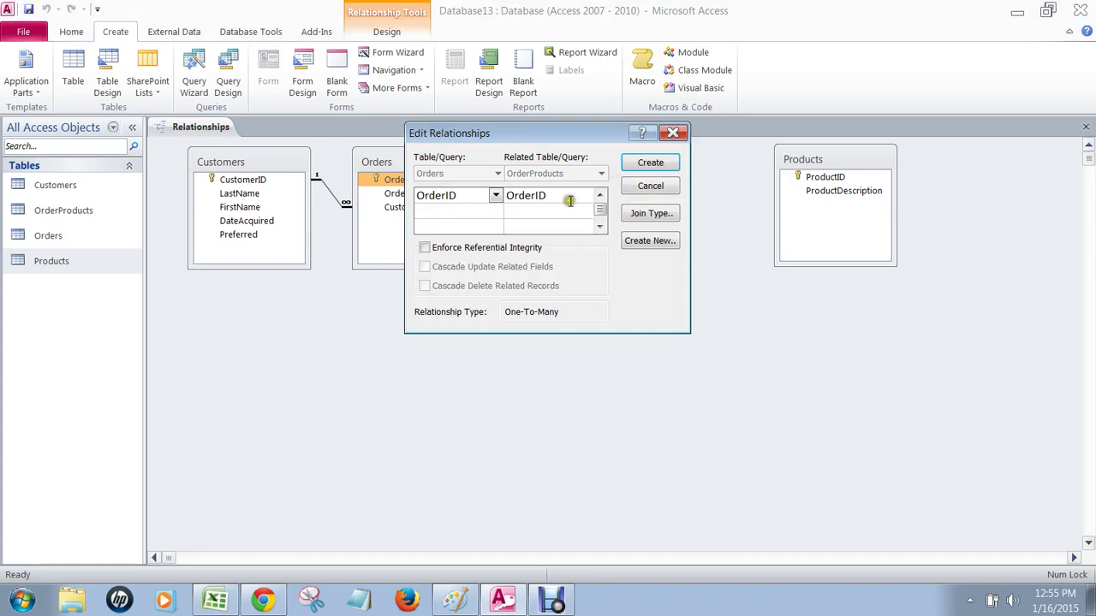
left_click(426, 248)
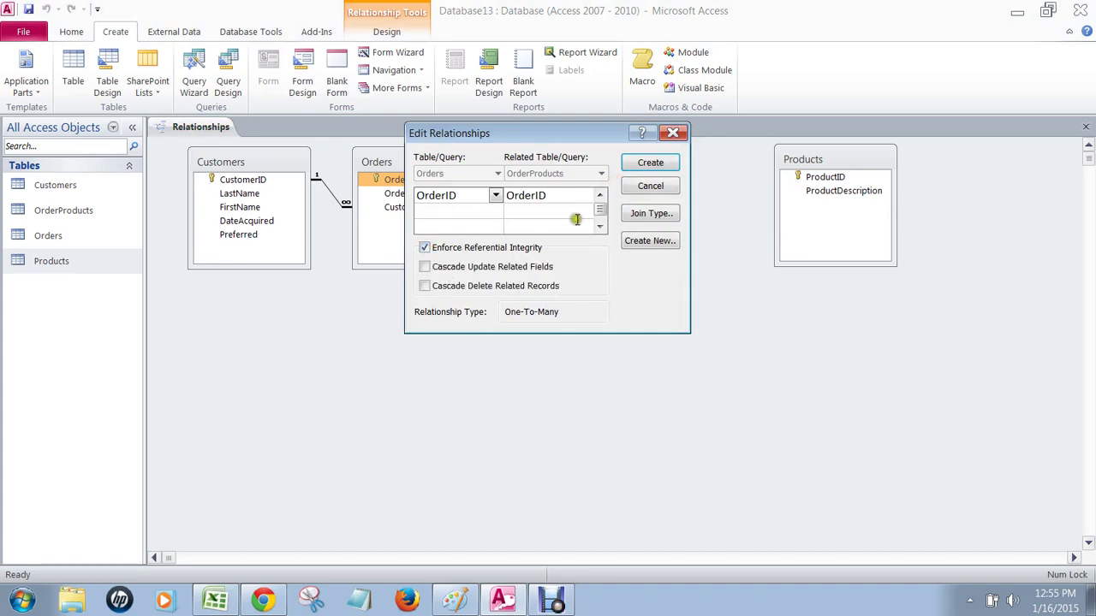
left_click(650, 164)
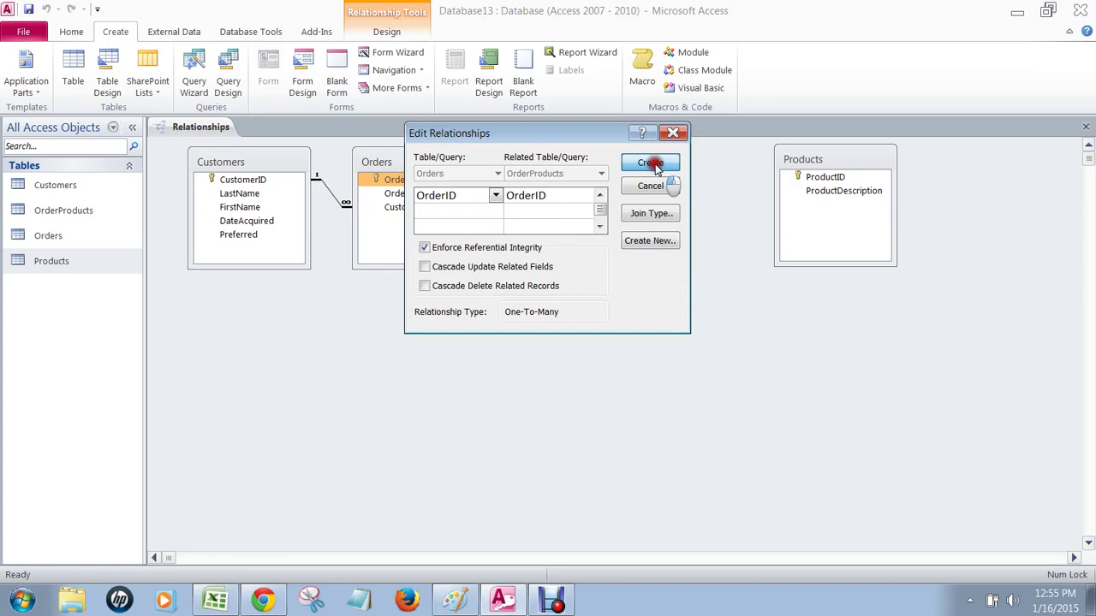
left_click_drag(584, 135, 660, 330)
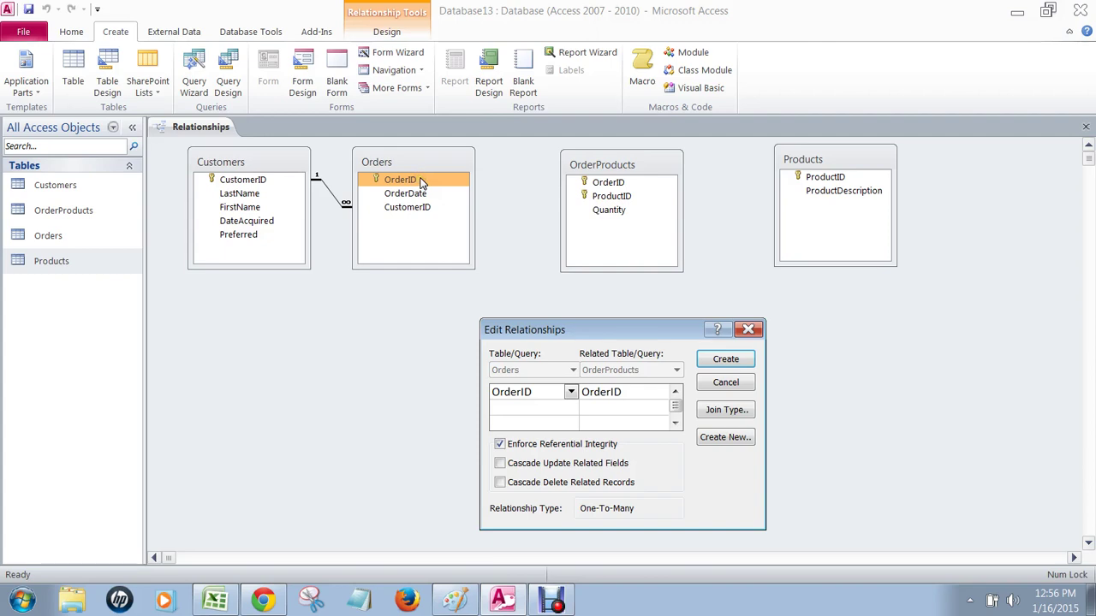
left_click_drag(599, 329, 591, 210)
left_click(709, 243)
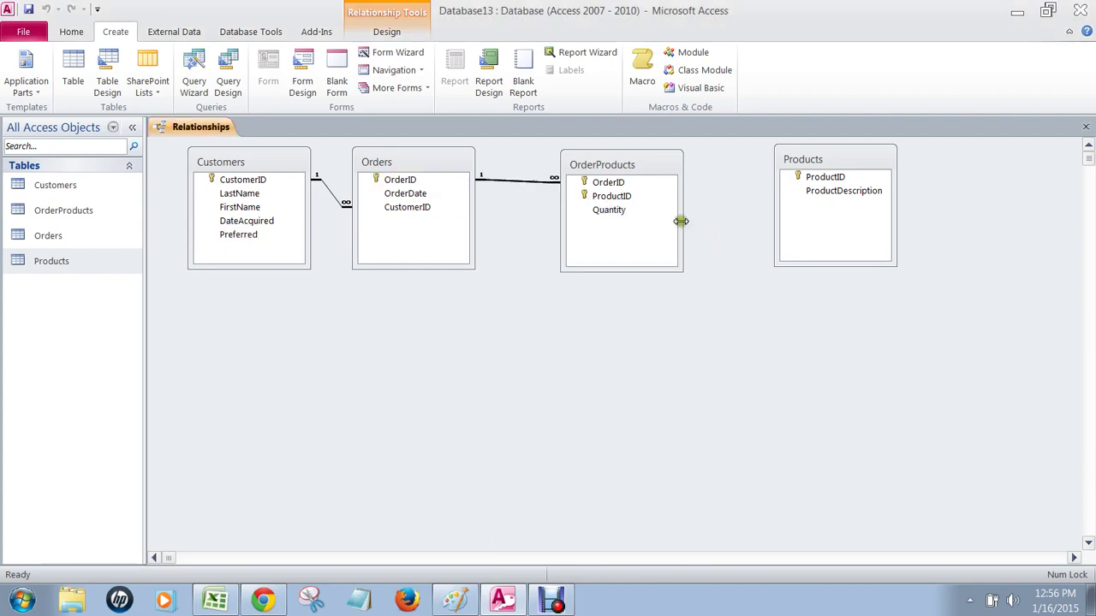
Create a one-to-many relationship from ProductID in Products to ProductID in OrderProducts, enforcing referential integrity
left_click(820, 179)
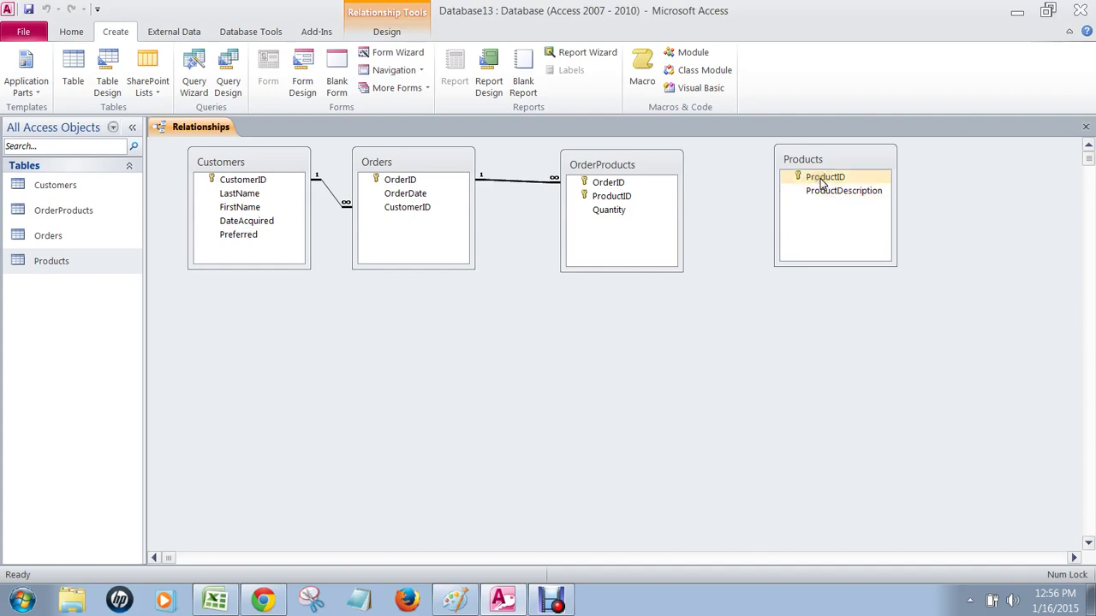
left_click_drag(819, 181, 626, 202)
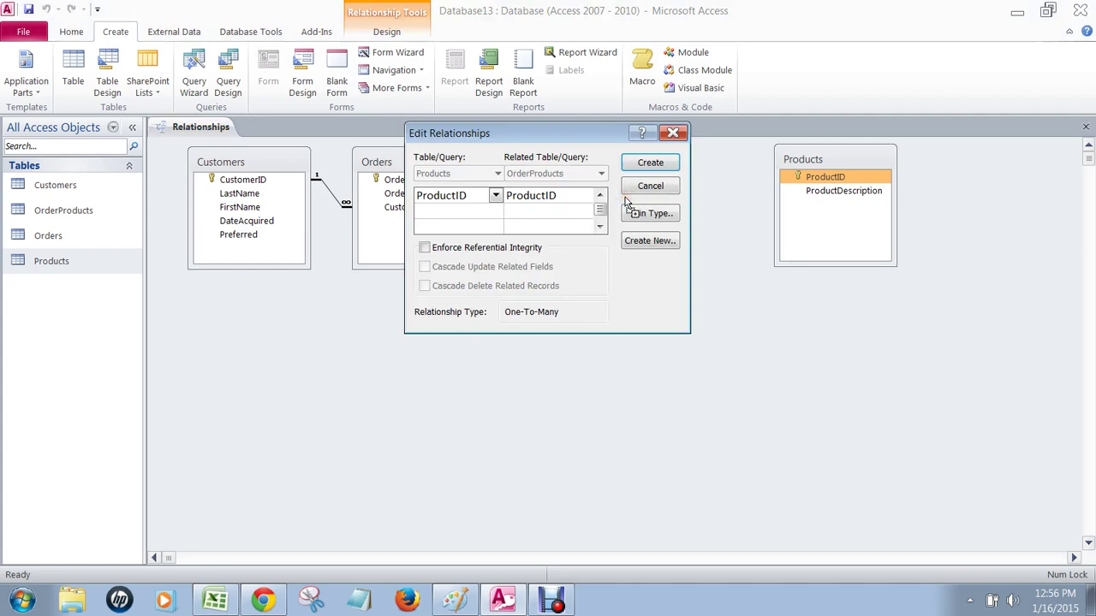
left_click(425, 247)
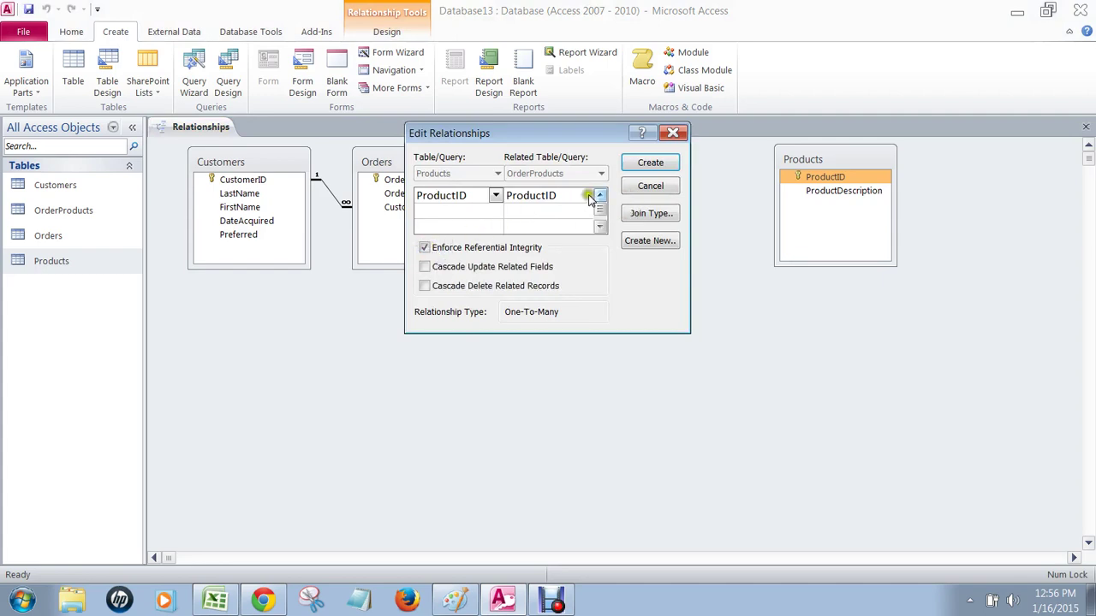
left_click(656, 167)
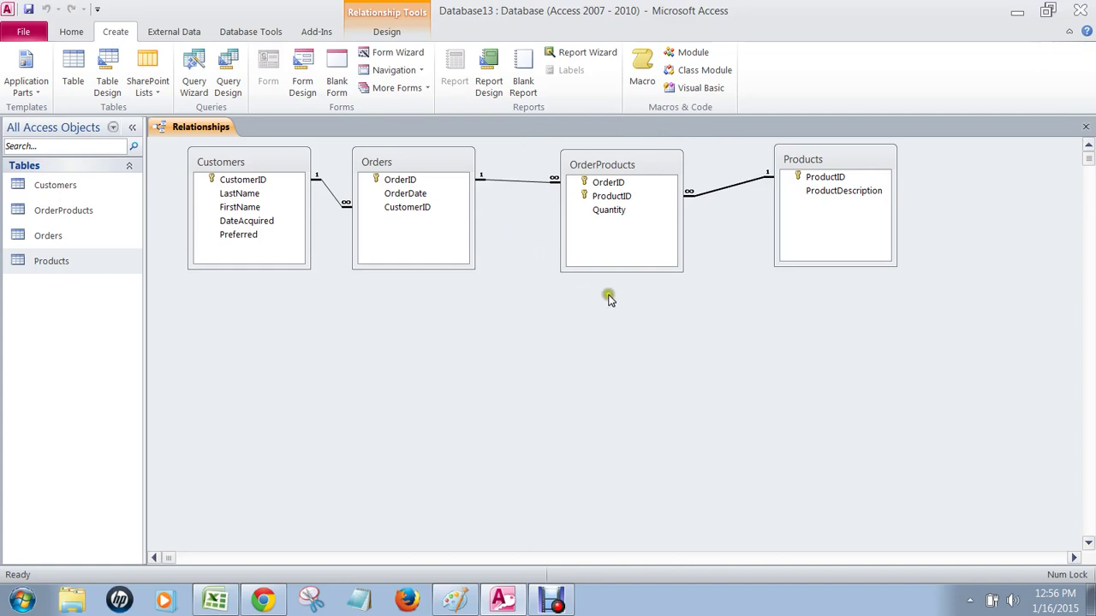
Examine the OrderID and ProductID key fields of OrderProducts in the relationships layout
left_click(606, 182)
left_click(612, 197)
left_click(607, 181)
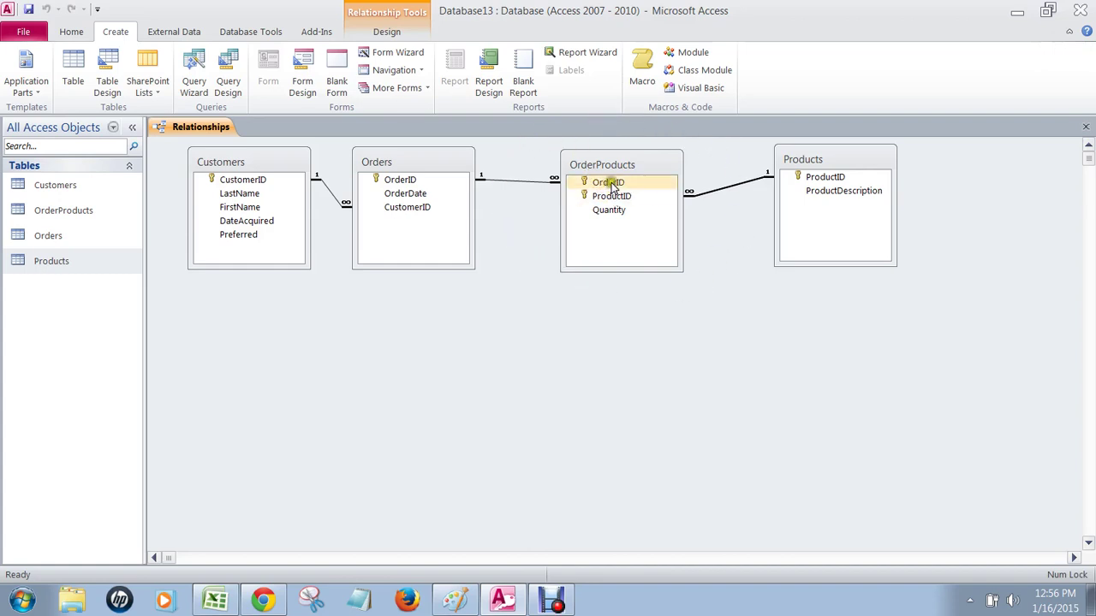
left_click(615, 199)
left_click(617, 183)
left_click(618, 195)
left_click(620, 184)
left_click_drag(620, 184, 597, 334)
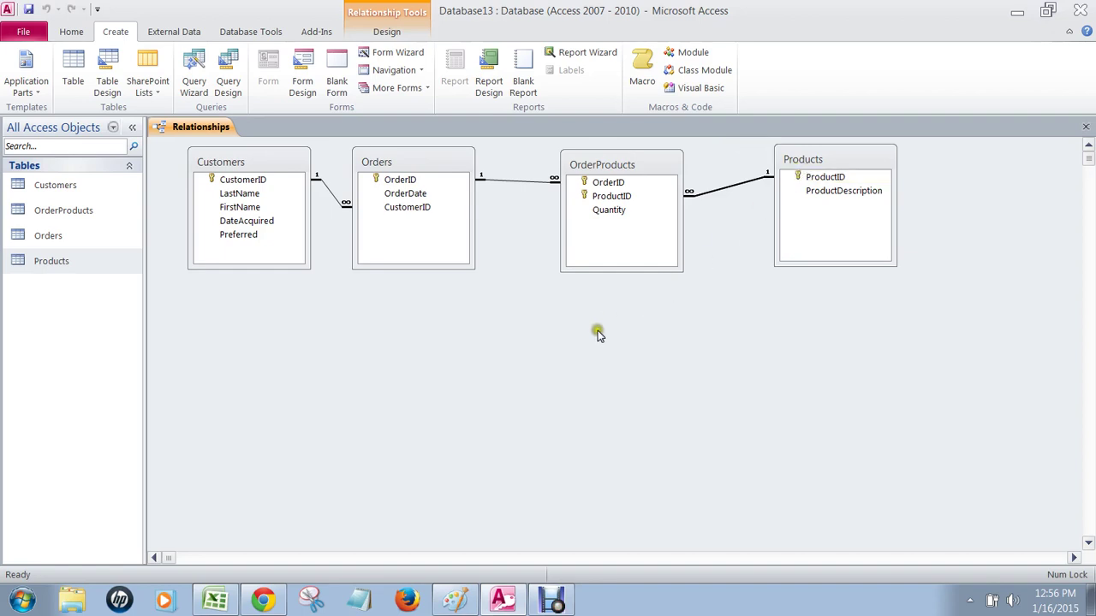